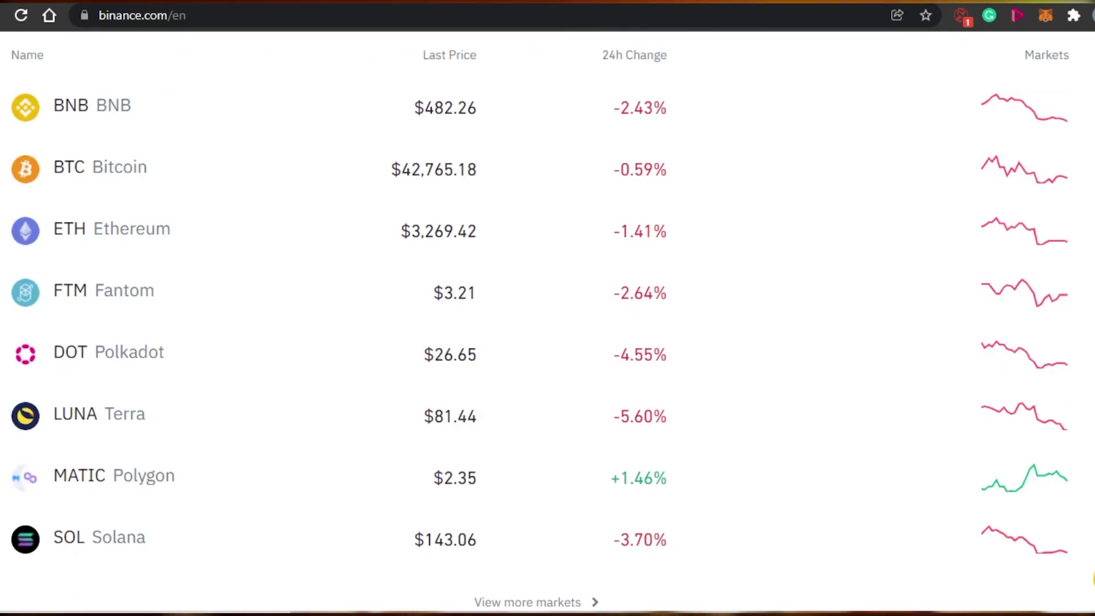
- Look over the Binance homepage and go to the sign-in page
scroll(548, 319, up, 10)
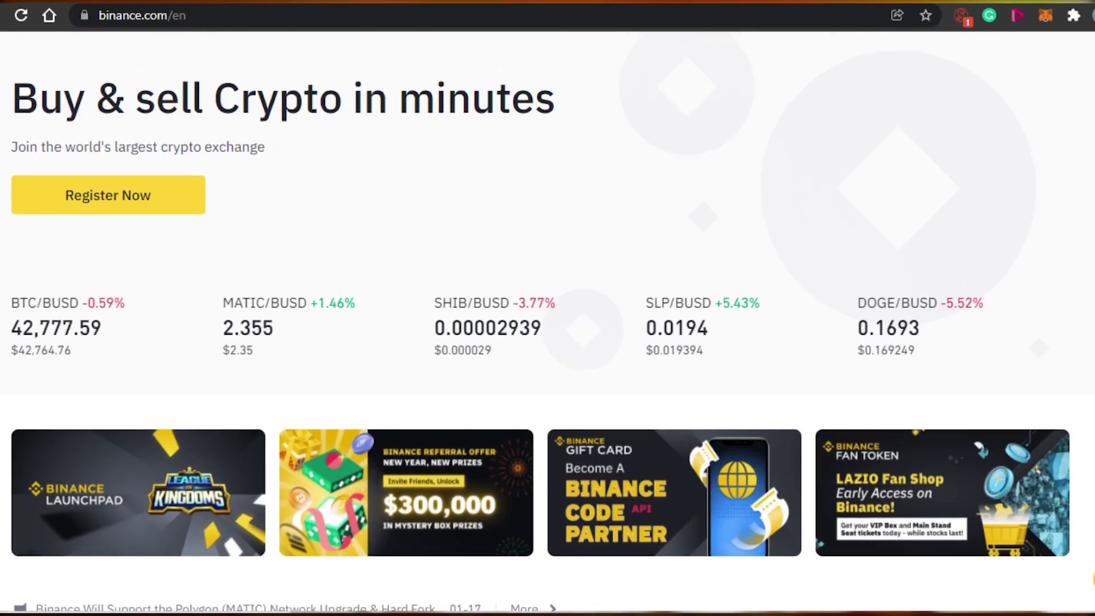
scroll(548, 319, down, 15)
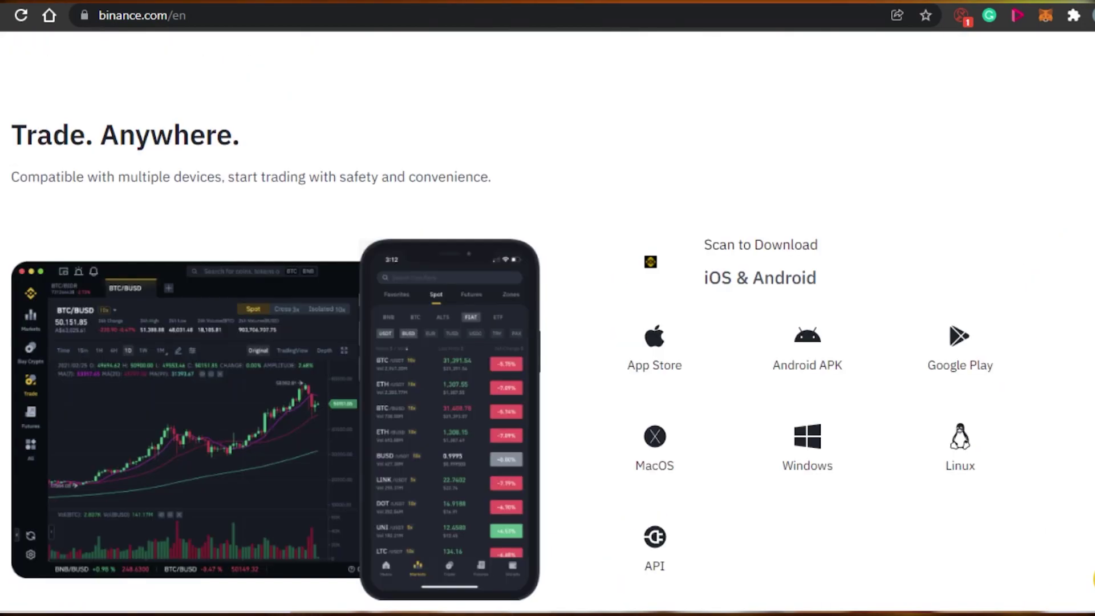
scroll(548, 320, up, 5)
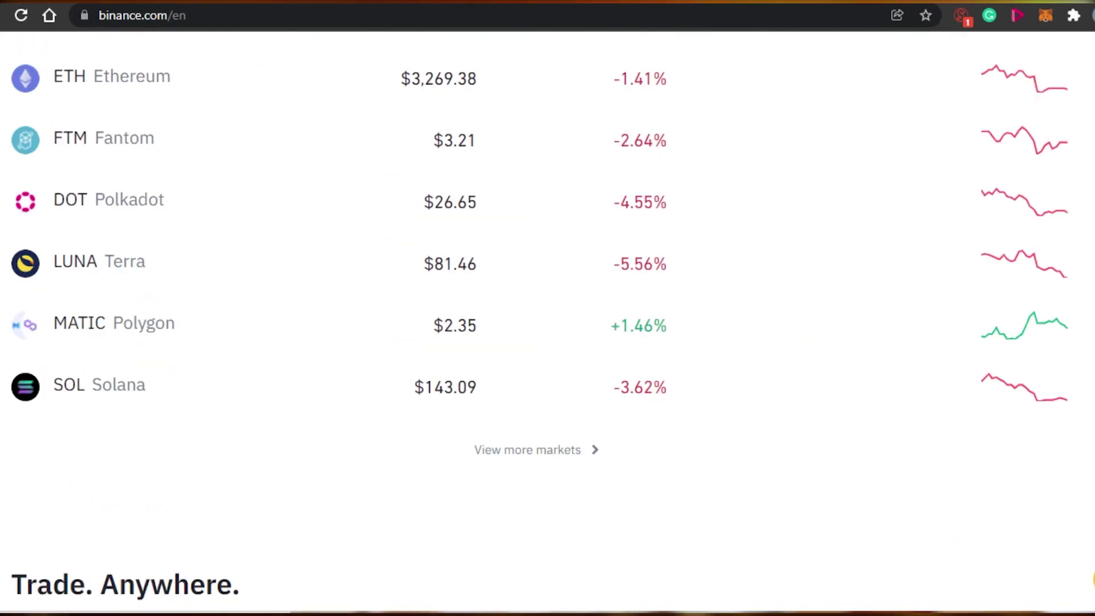
scroll(548, 319, up, 10)
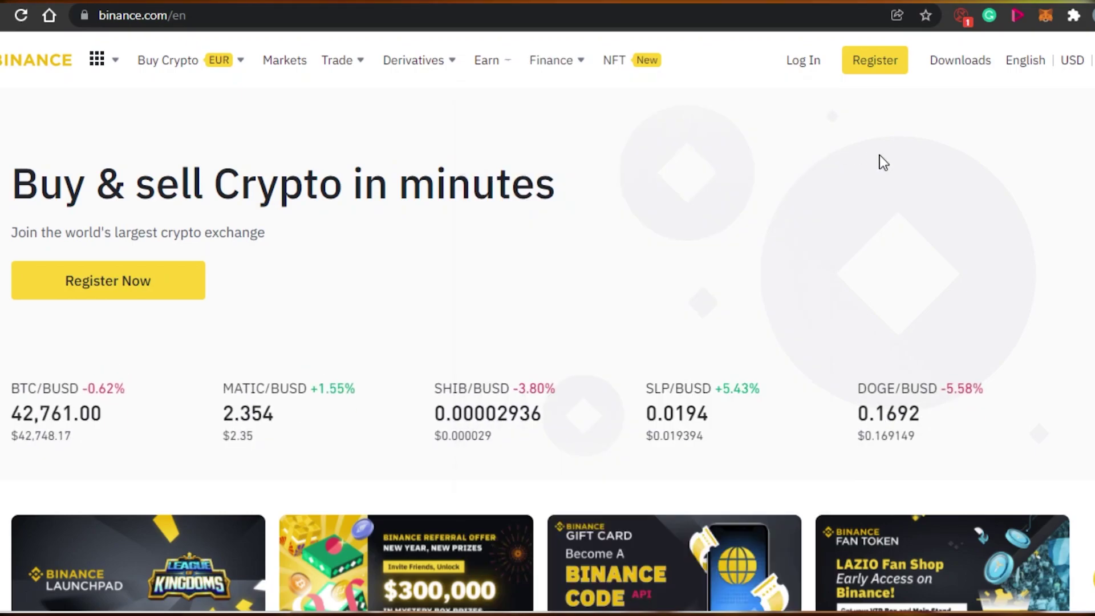
scroll(548, 320, down, 15)
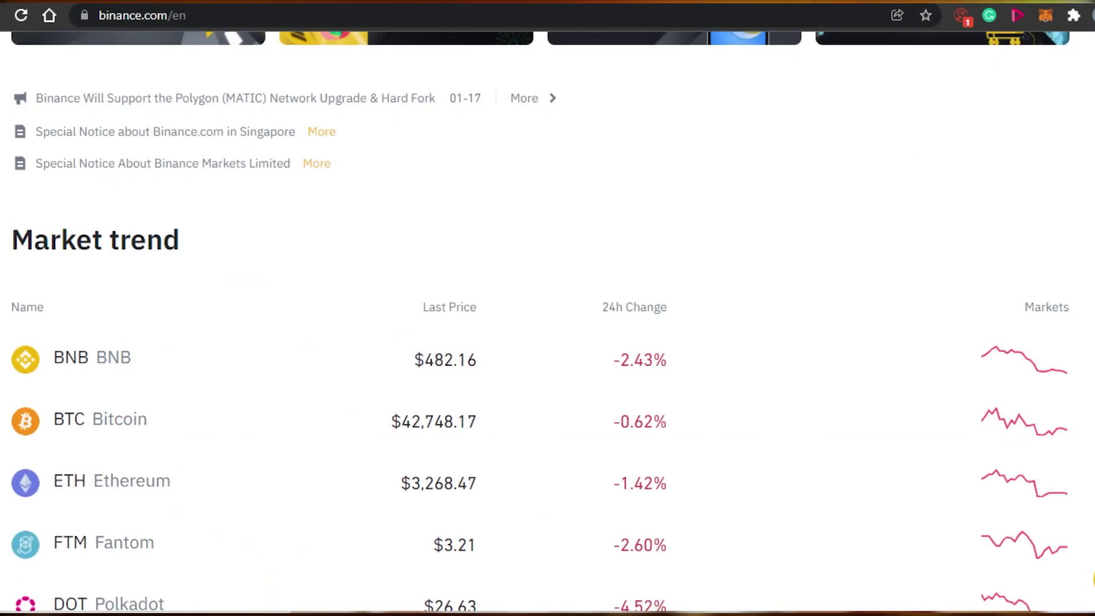
scroll(547, 319, down, 10)
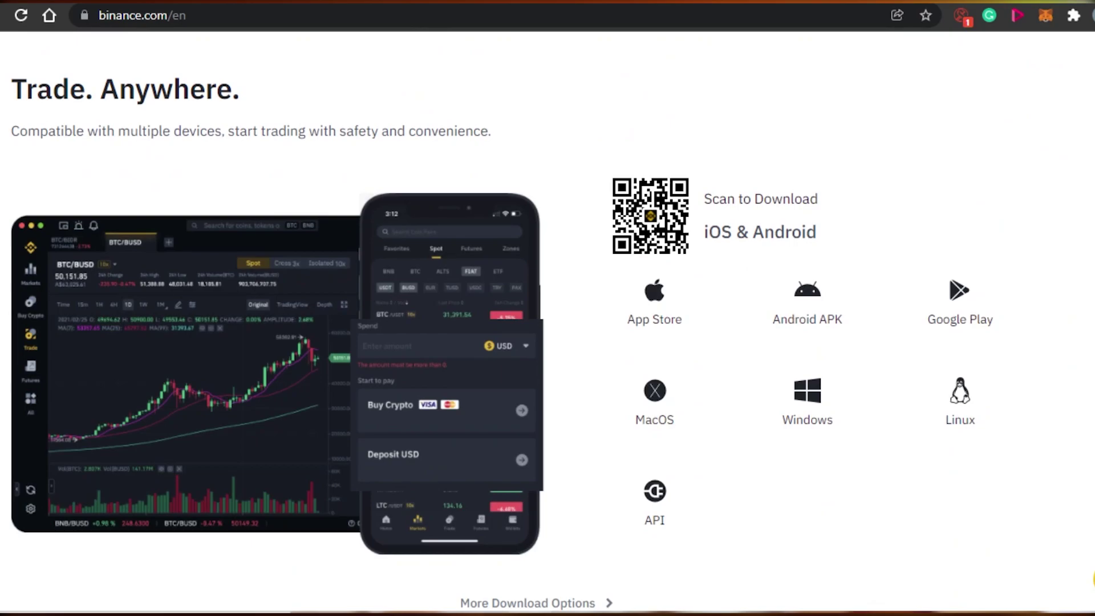
scroll(547, 319, up, 14)
scroll(547, 320, up, 14)
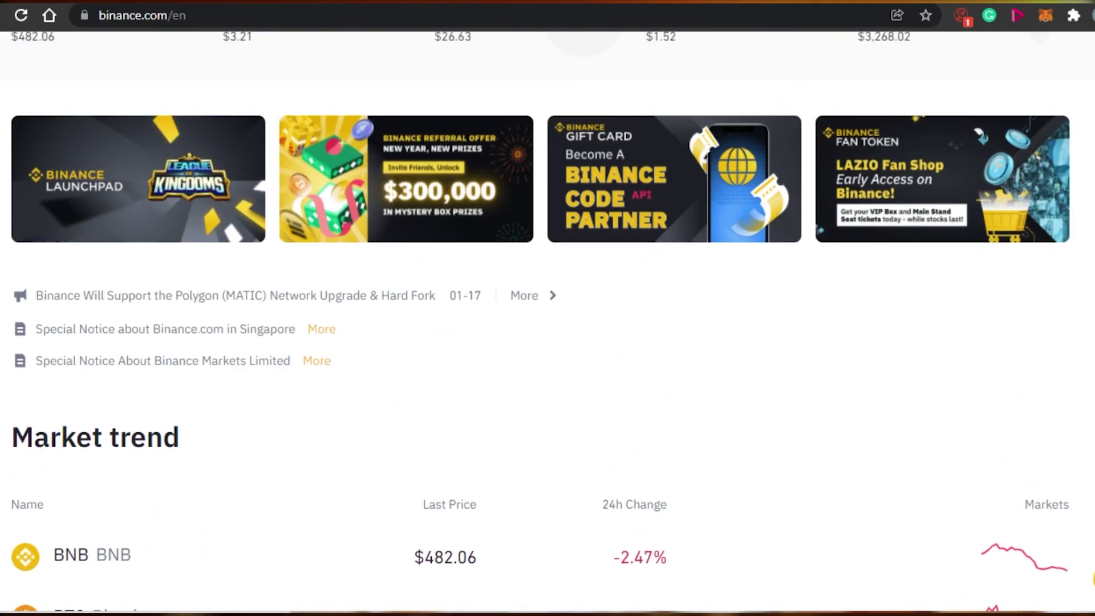
scroll(547, 319, down, 10)
scroll(547, 320, up, 8)
scroll(547, 135, up, 8)
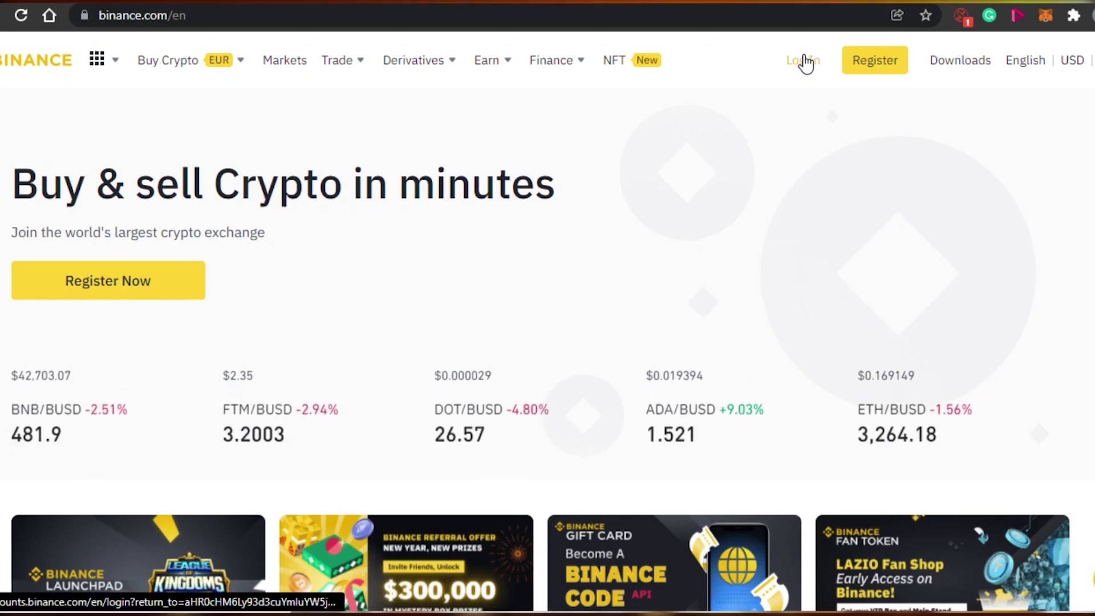
click(803, 61)
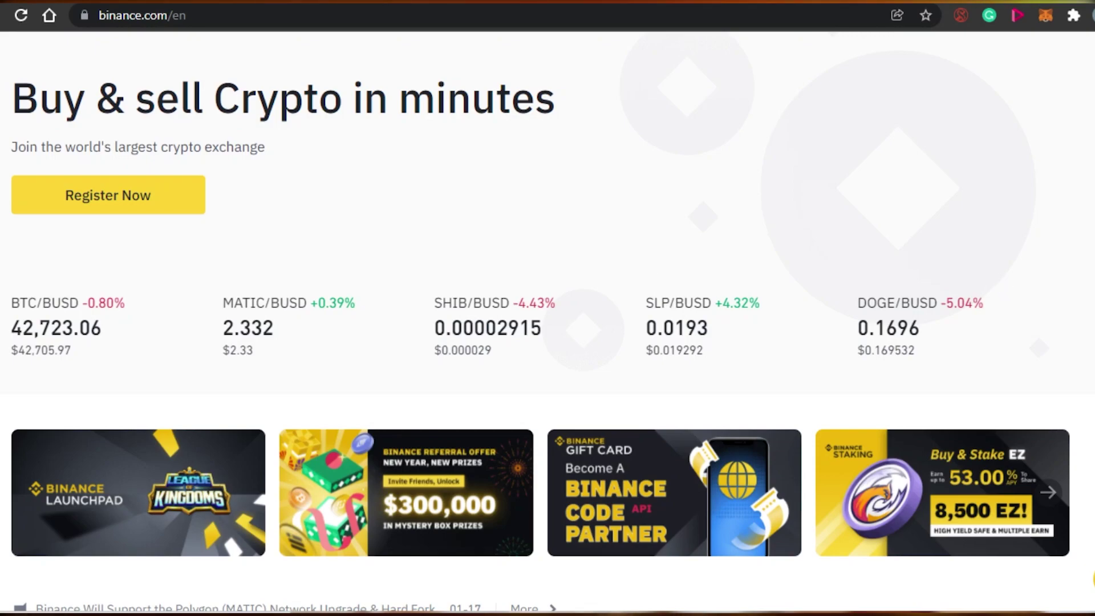
- Open Buy Ethereum from the footer's Learn links and review the How to buy Ethereum section
scroll(548, 319, down, 15)
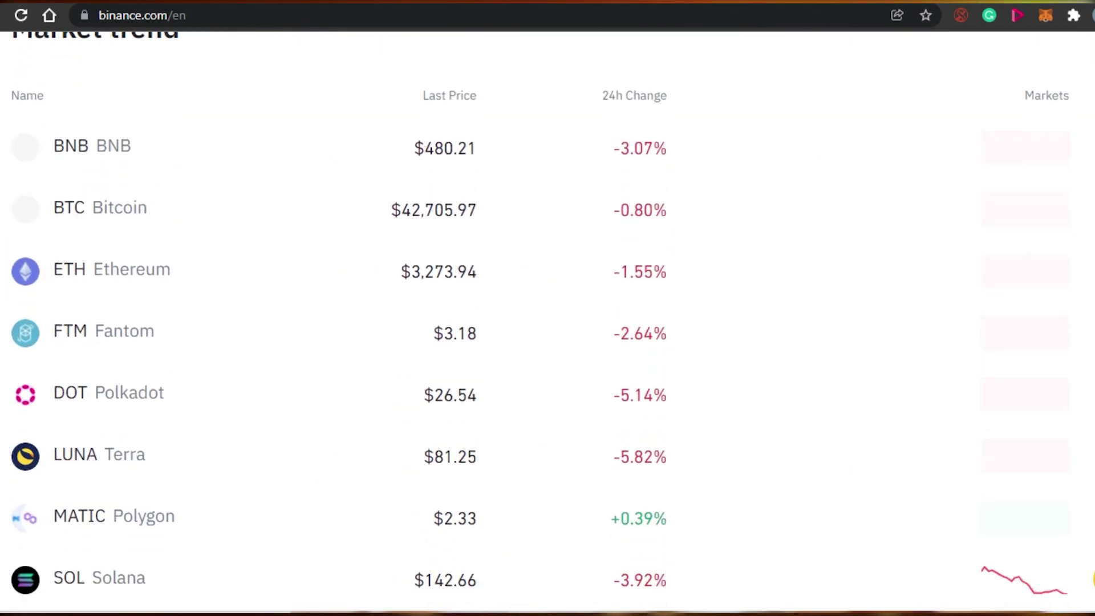
scroll(547, 320, down, 8)
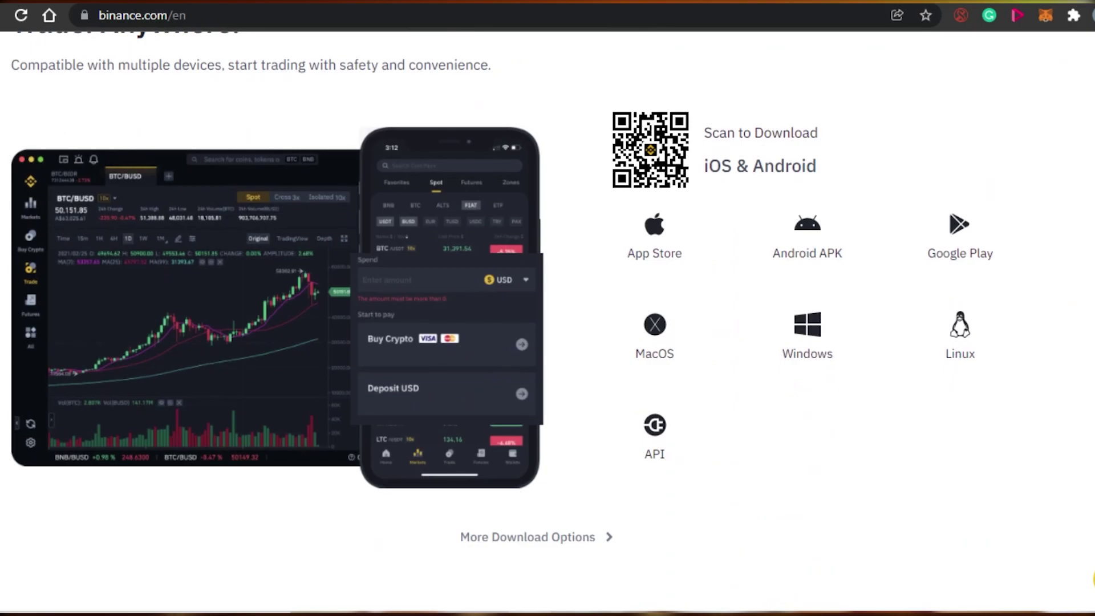
scroll(548, 318, down, 1)
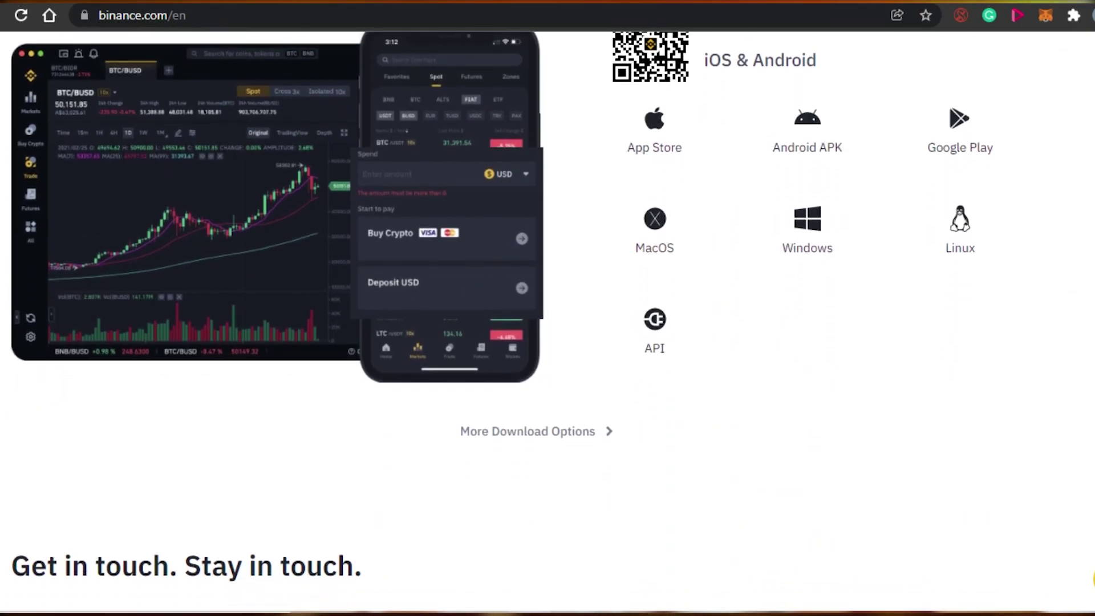
scroll(547, 319, down, 6)
scroll(547, 320, up, 13)
scroll(548, 320, down, 12)
scroll(547, 320, down, 10)
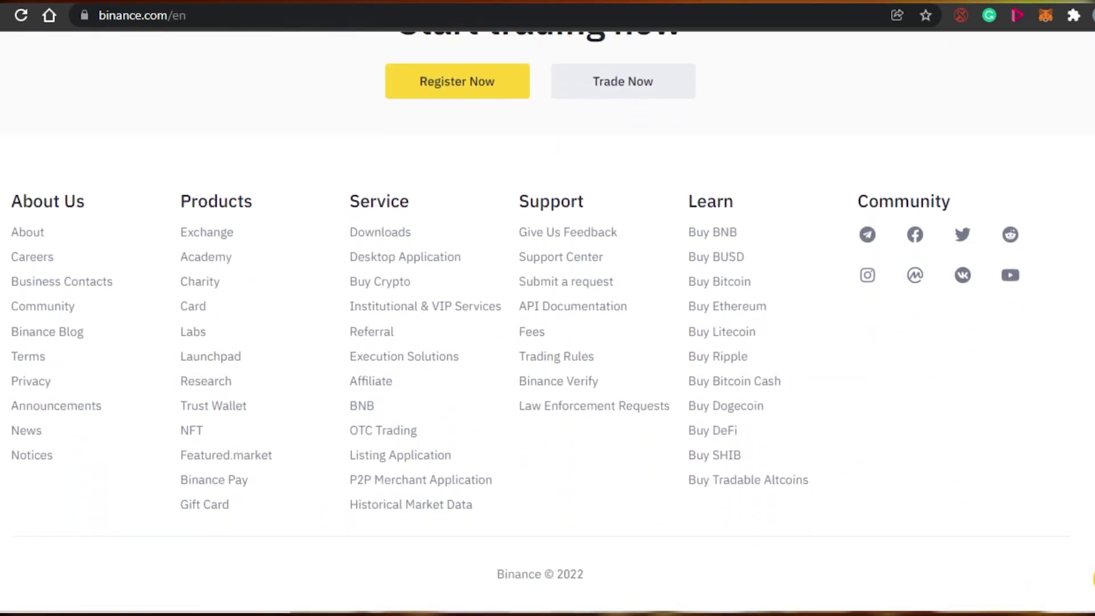
scroll(548, 319, up, 2)
scroll(548, 319, down, 2)
scroll(547, 319, up, 15)
scroll(548, 319, down, 10)
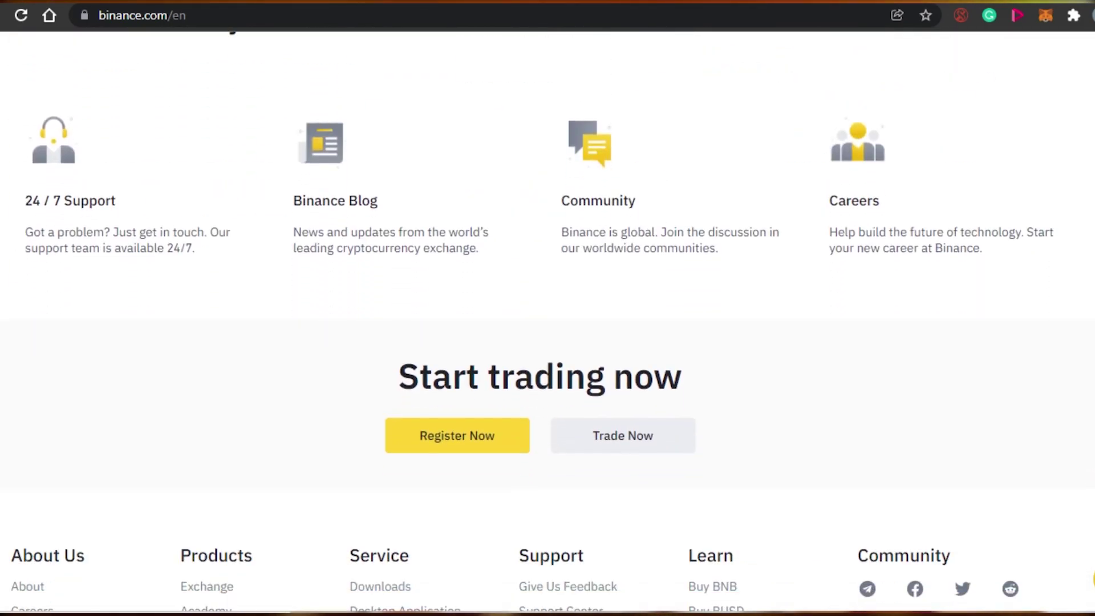
scroll(793, 432, down, 3)
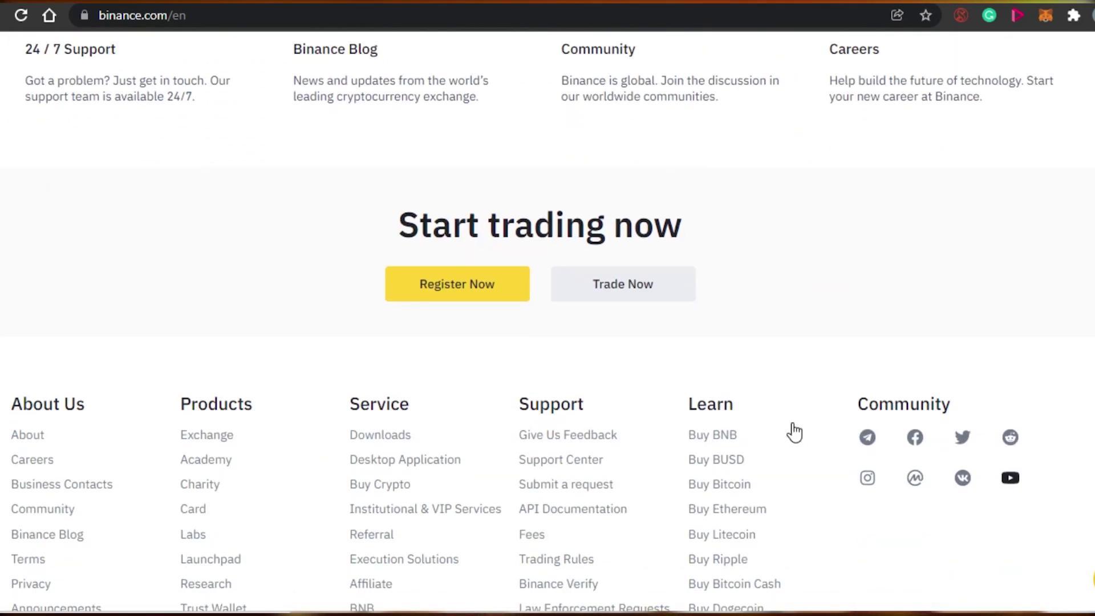
click(707, 520)
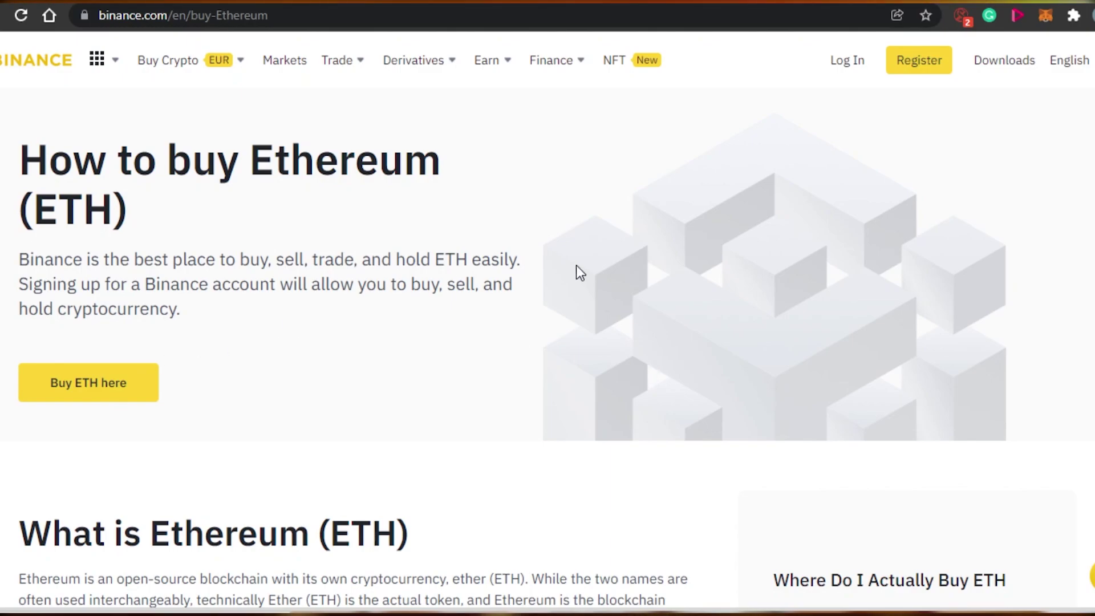
scroll(995, 189, down, 10)
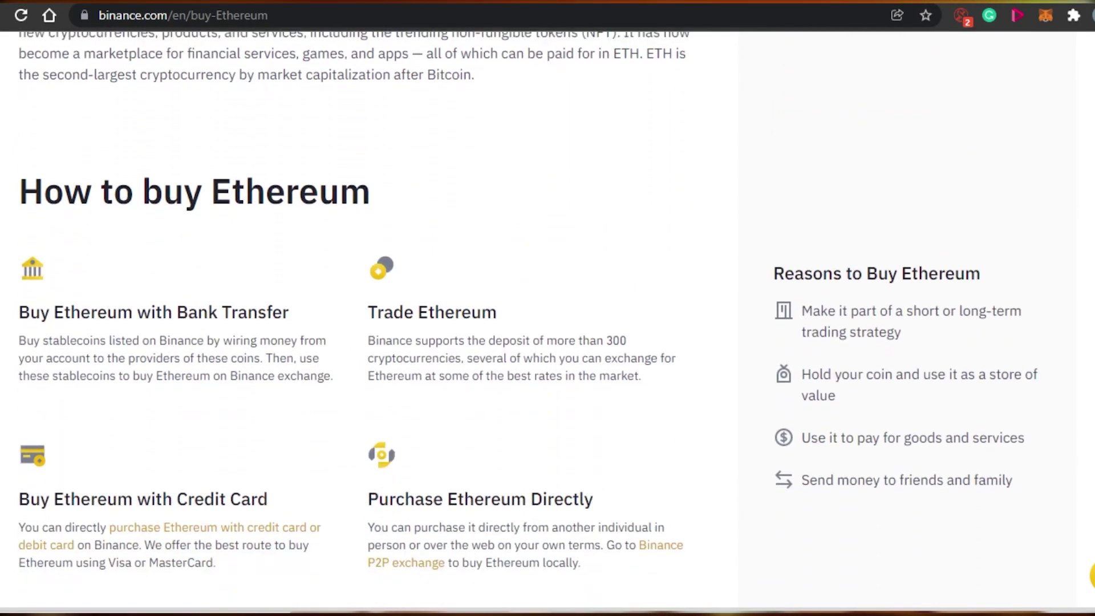
scroll(547, 319, down, 15)
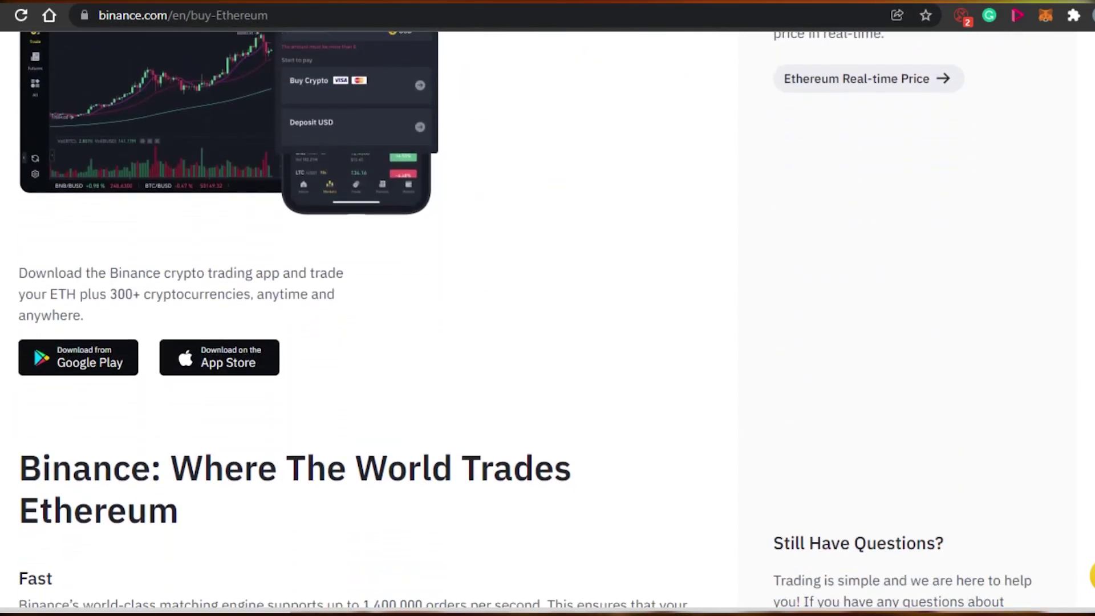
scroll(548, 318, up, 12)
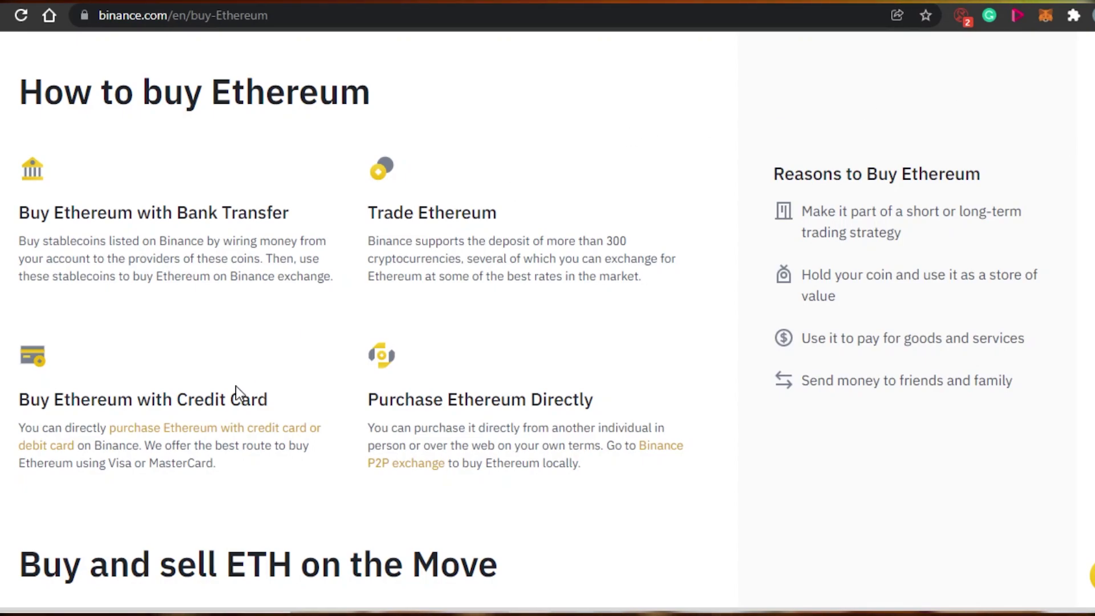
click(198, 427)
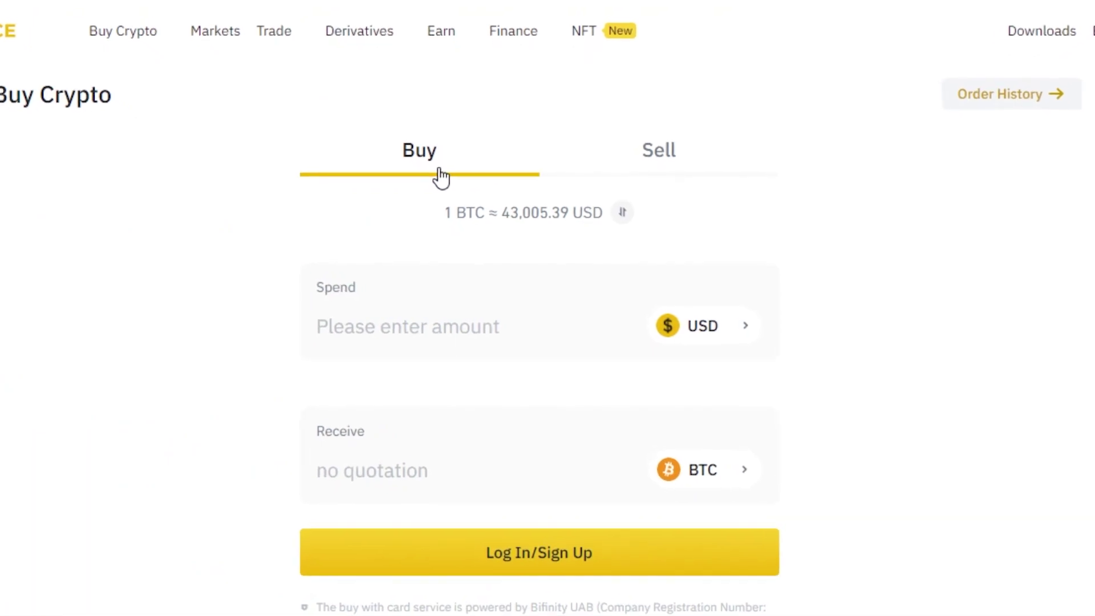
scroll(861, 190, down, 1)
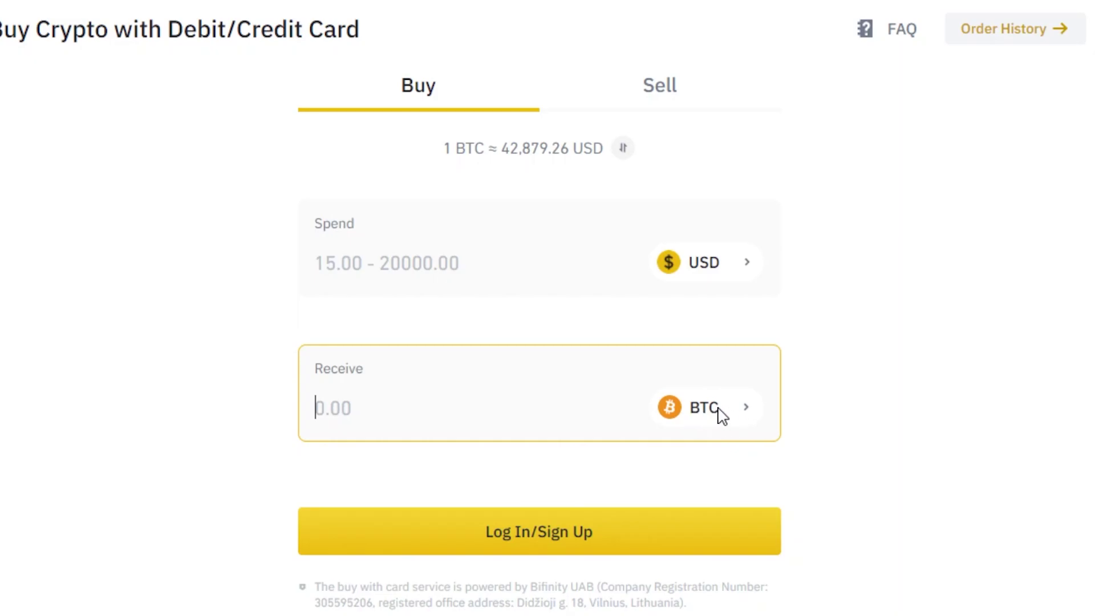
click(719, 411)
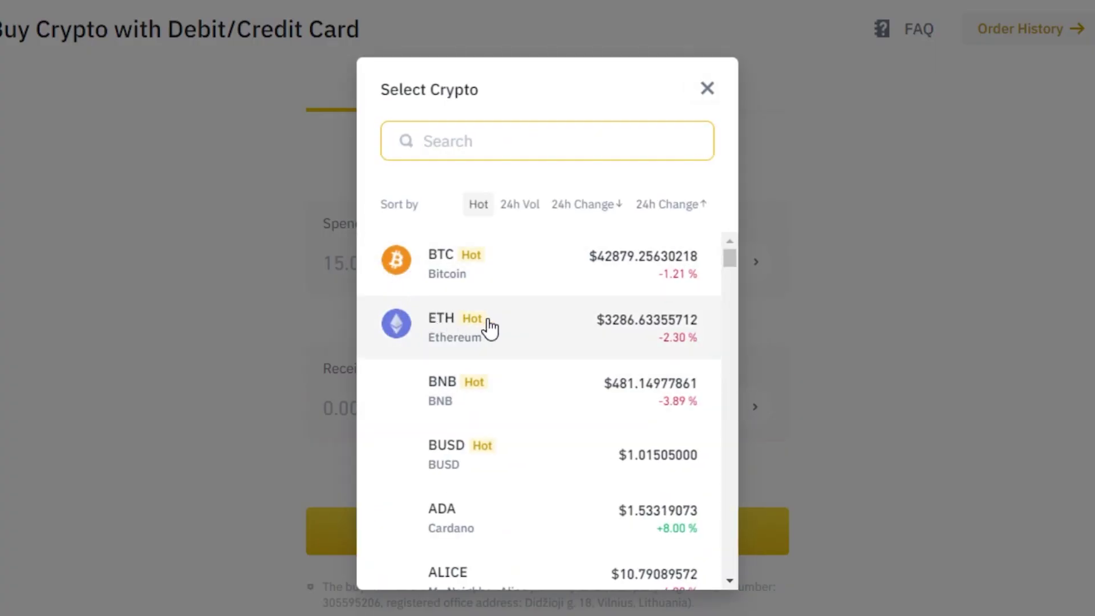
click(529, 335)
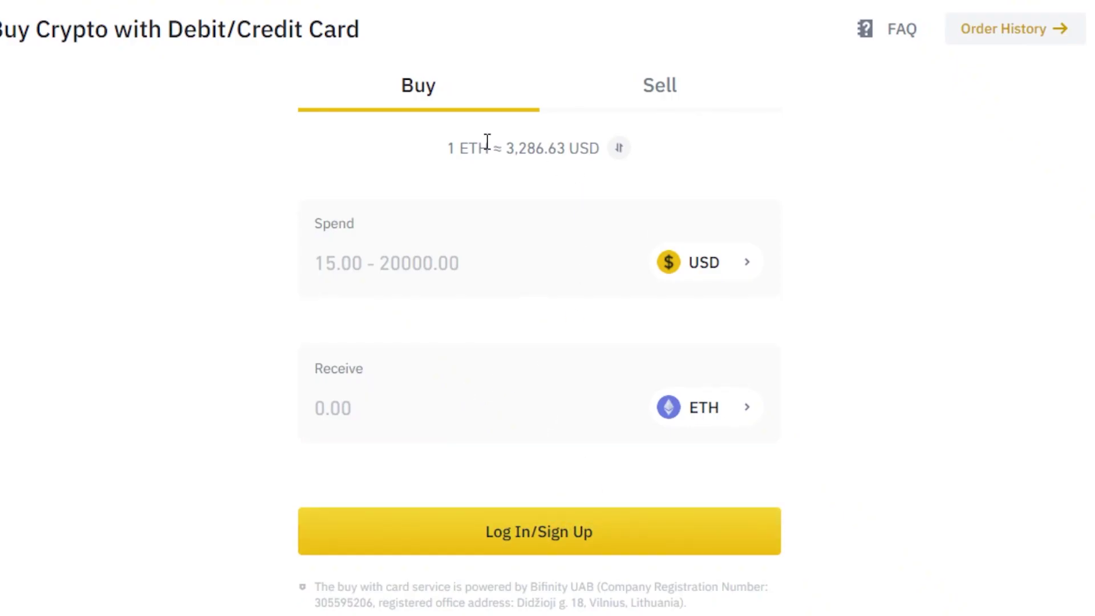
drag(452, 148, 620, 154)
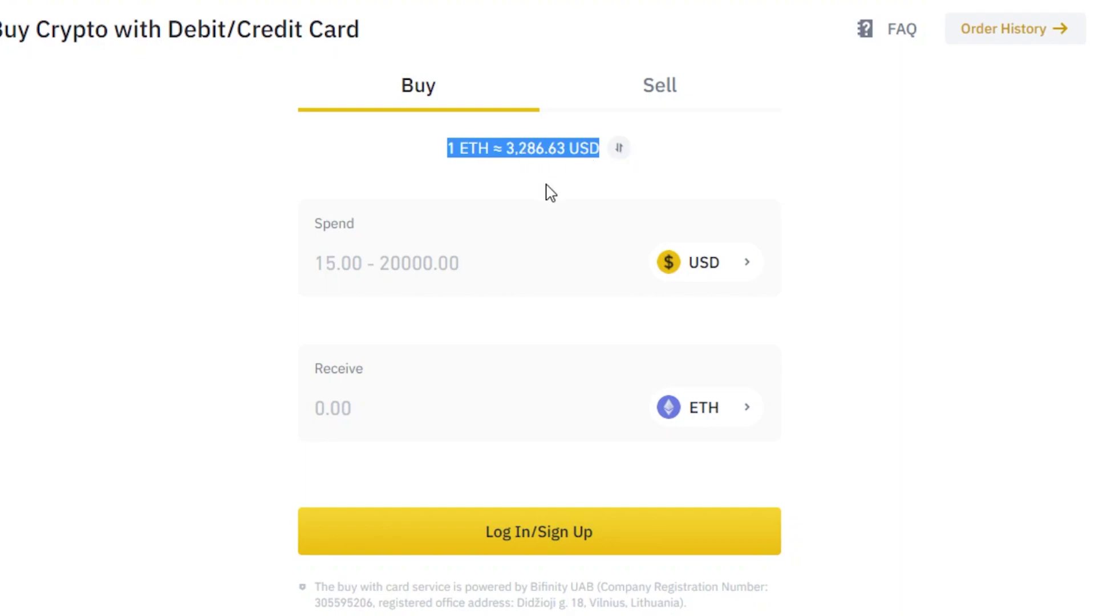
click(828, 250)
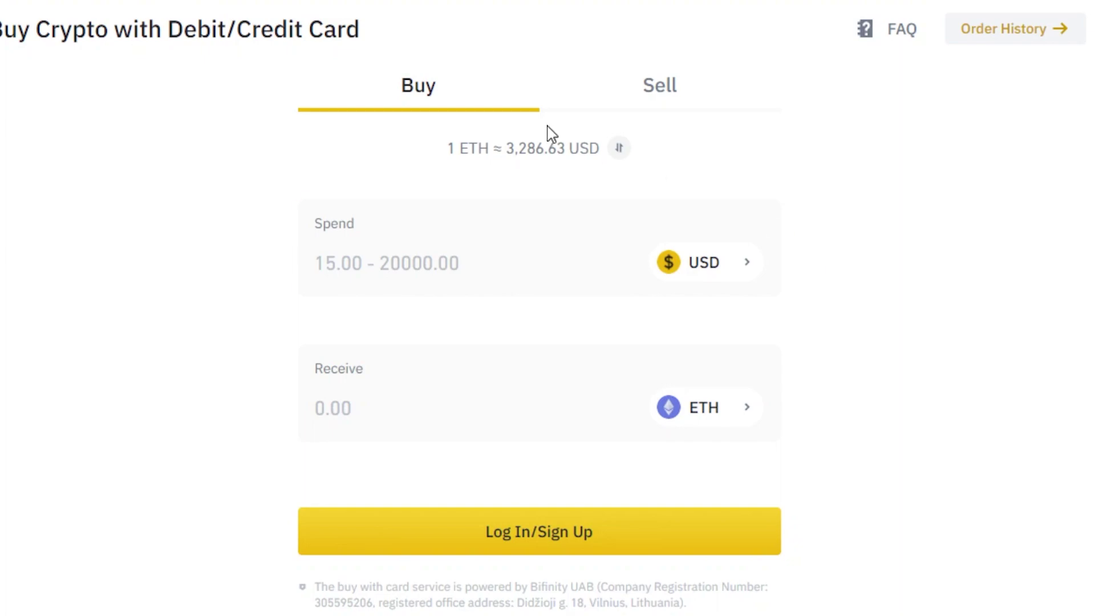
drag(516, 150, 579, 150)
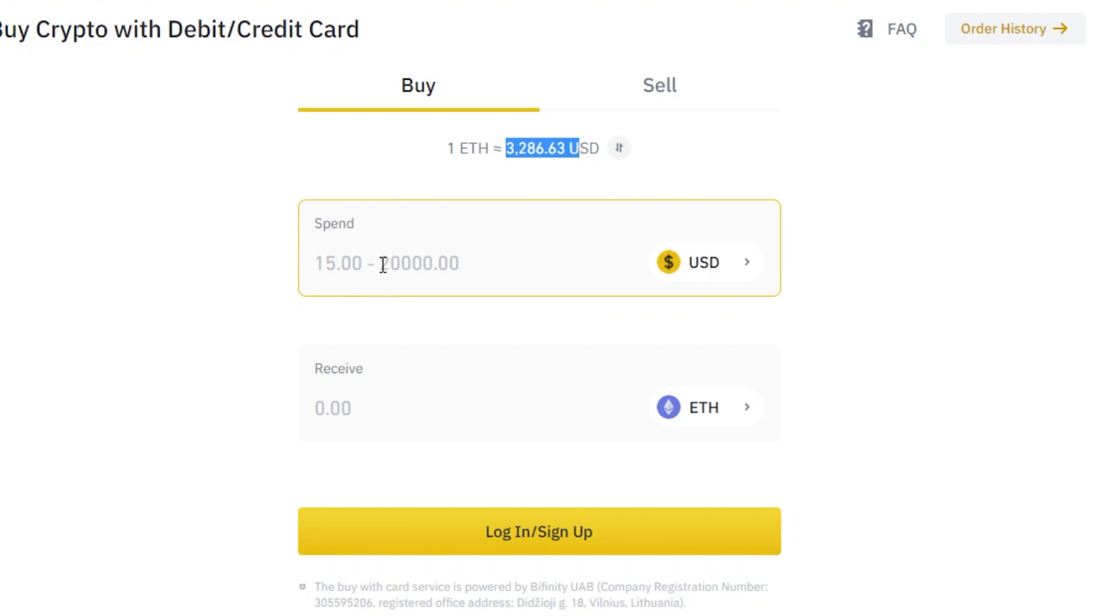
click(404, 265)
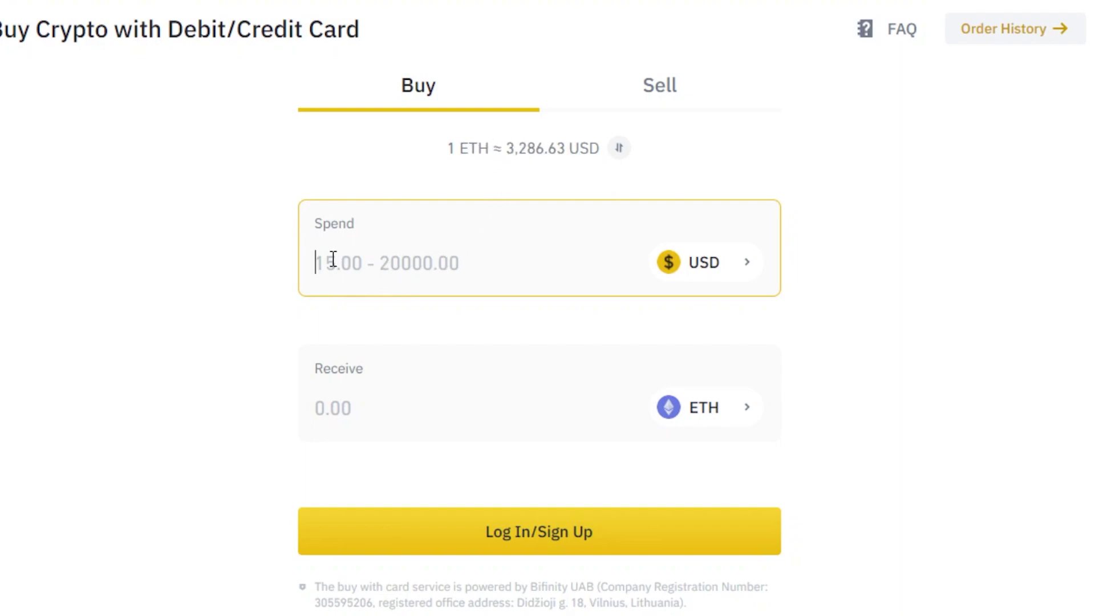
click(736, 273)
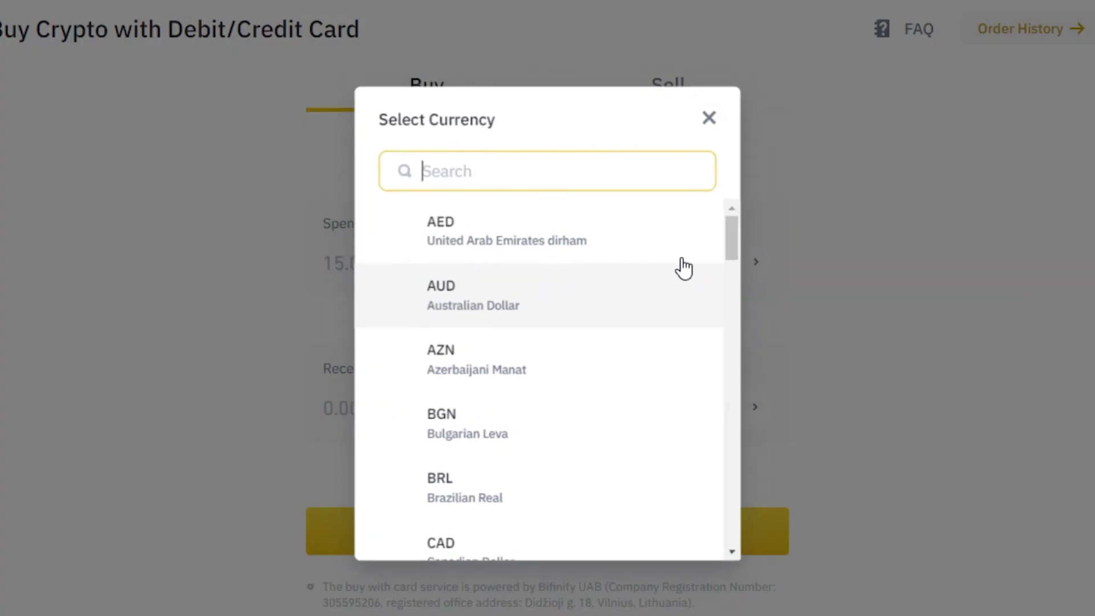
drag(732, 245, 728, 479)
scroll(725, 541, up, 10)
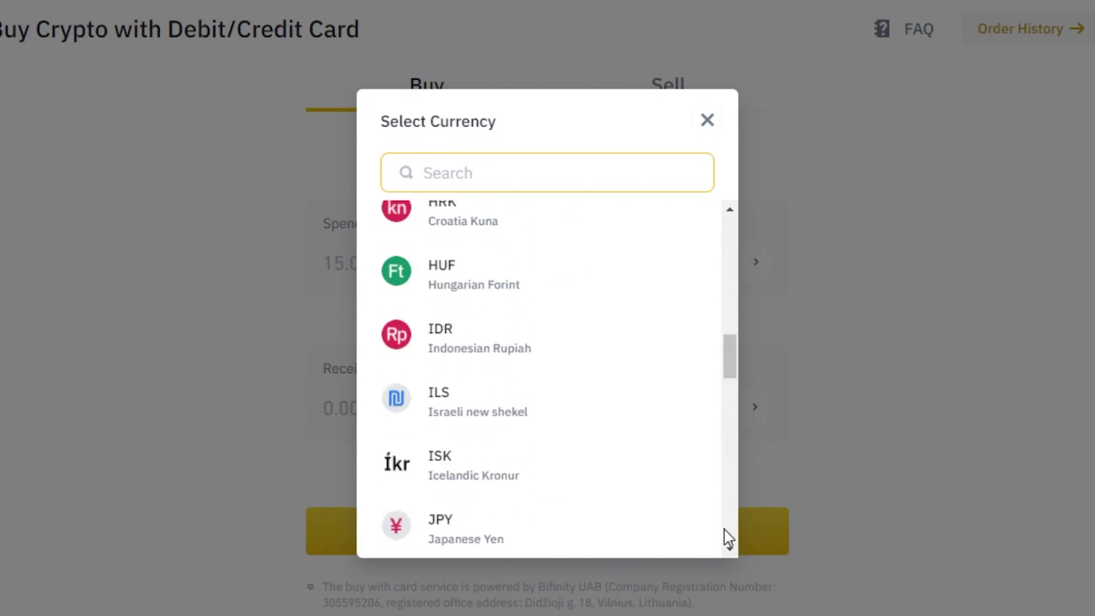
drag(730, 356, 738, 240)
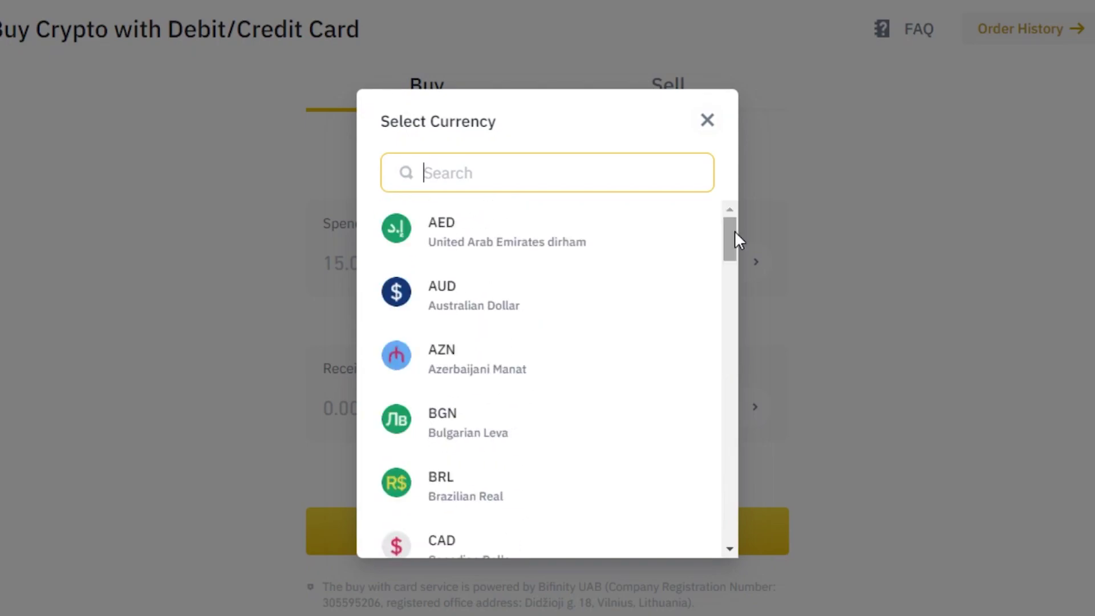
drag(734, 229, 735, 513)
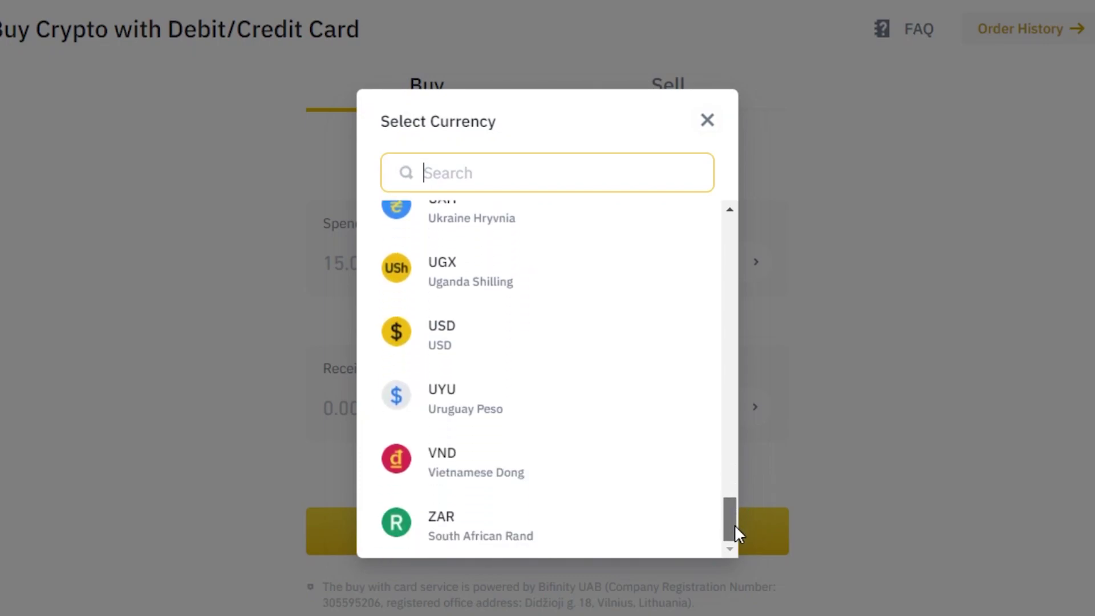
click(464, 330)
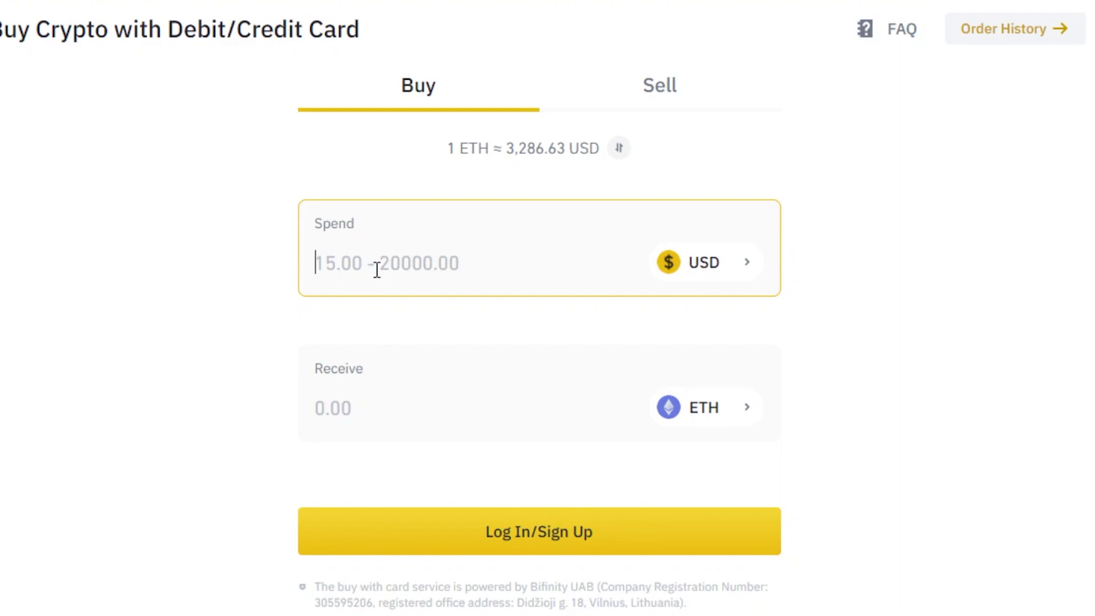
- Enter 3286 USD as the spend amount, after trying 2 and 3000, to receive 1.000 ETH
text(2)
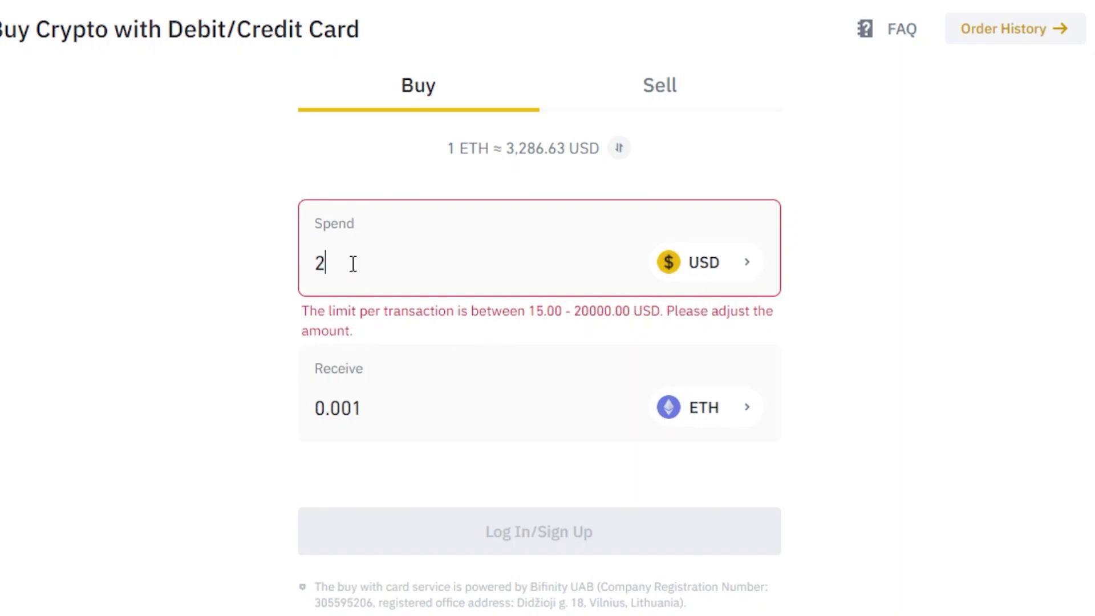
key(BackSpace)
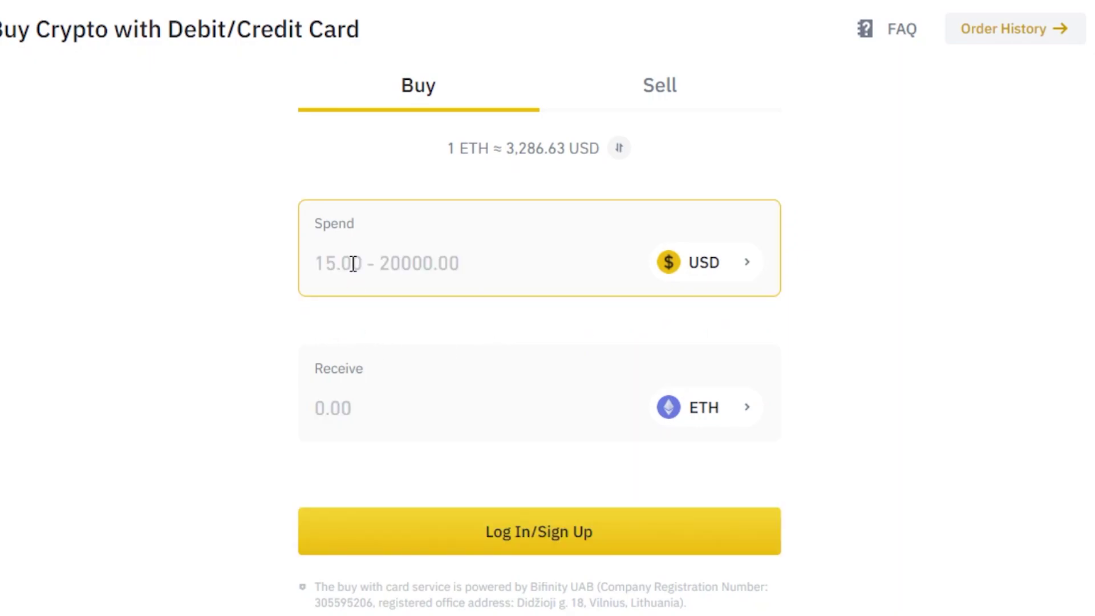
text(3000)
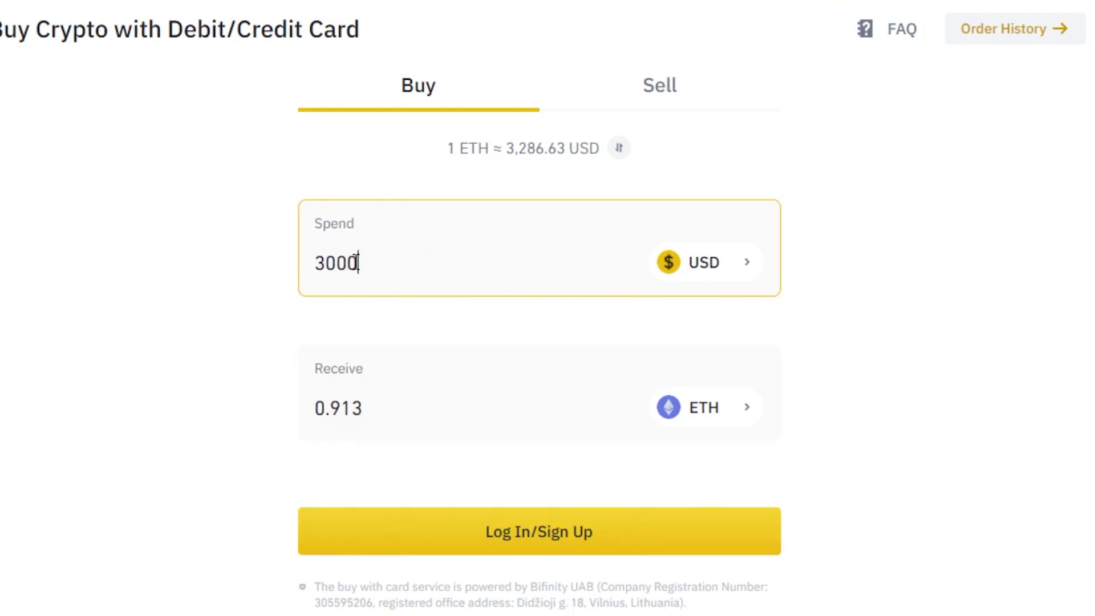
key(BackSpace)
key(BackSpace)
key(BackSpace)
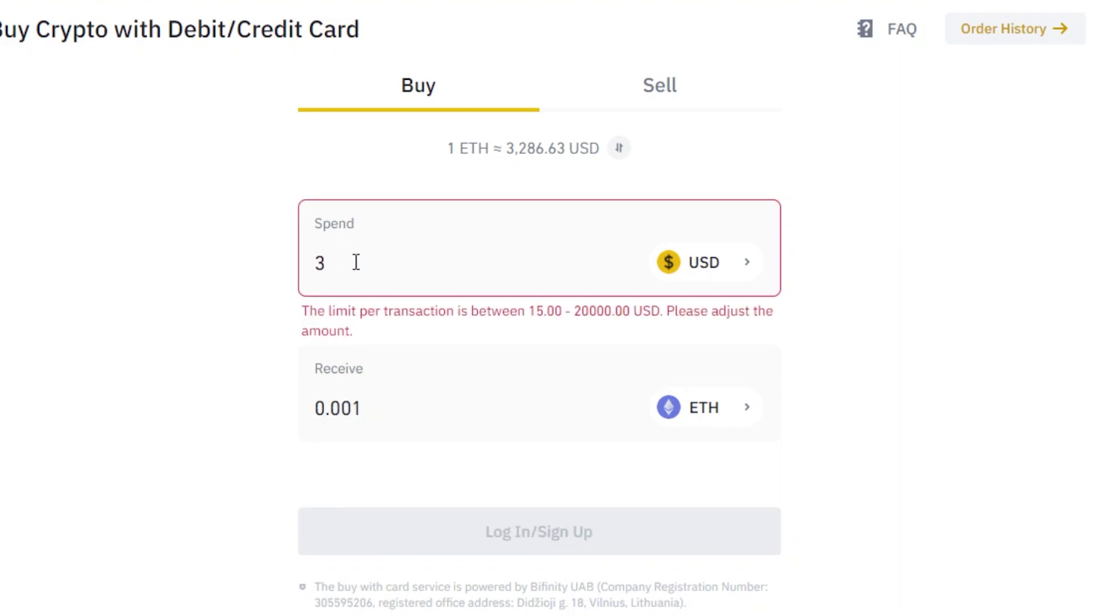
text(286)
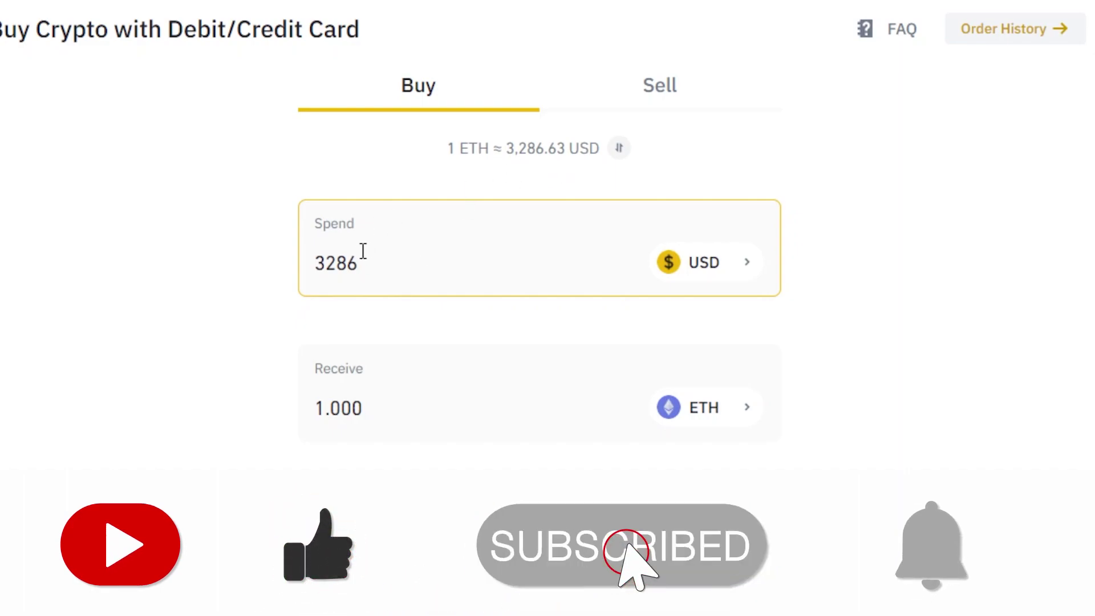
- Try spend amounts 6286 and 7000 USD, then empty the Spend field so Receive shows 0.00 ETH
click(328, 263)
key(BackSpace)
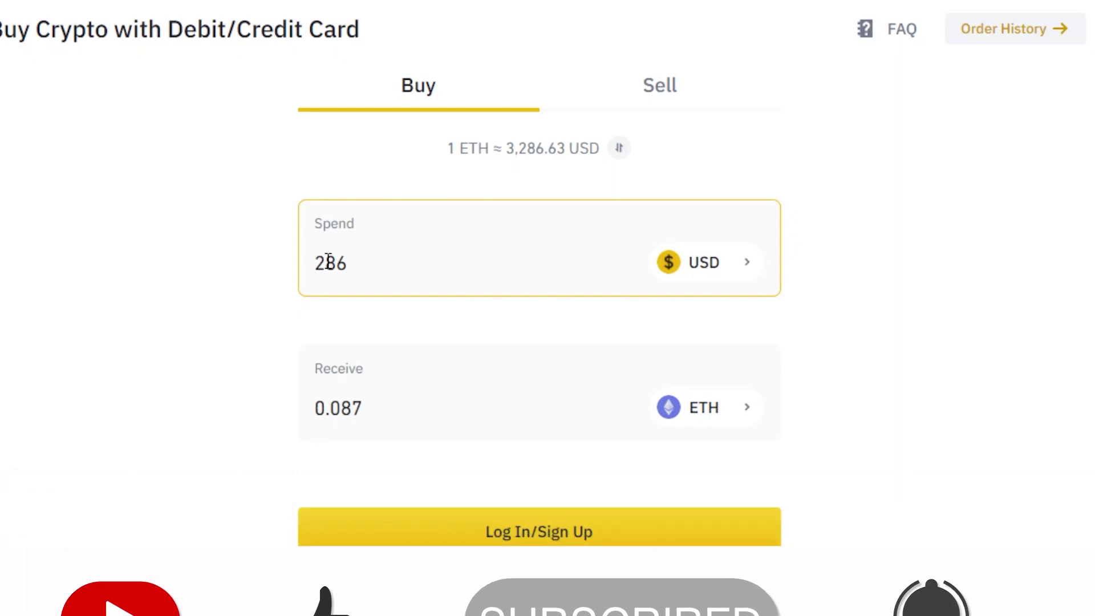
text(6)
key(ctrl+a)
key(BackSpace)
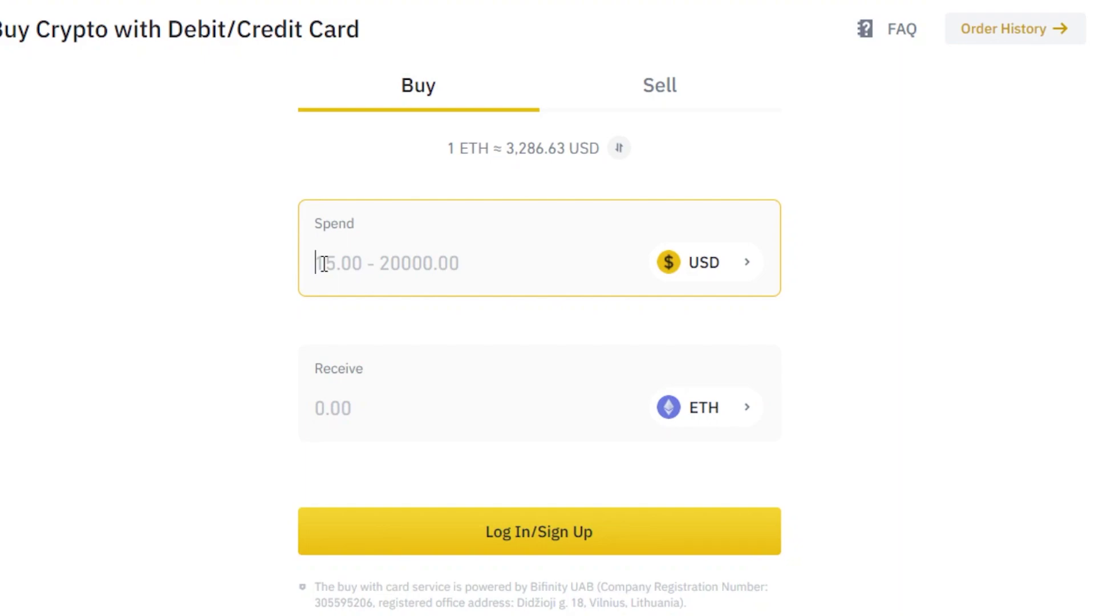
text(7000)
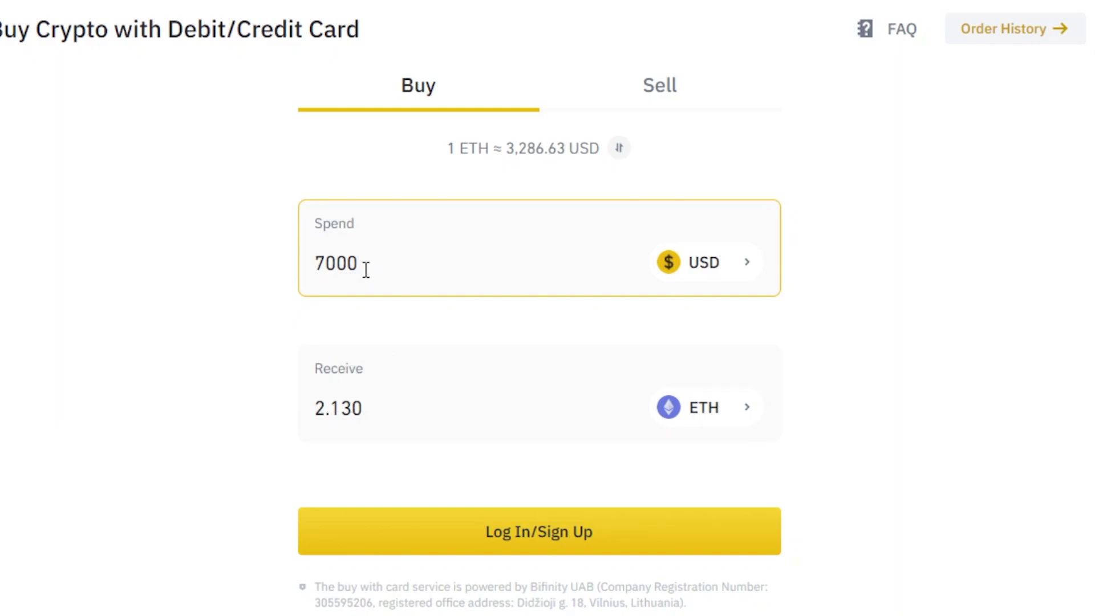
key(BackSpace)
key(BackSpace)
key(BackSpace)
key(BackSpace)
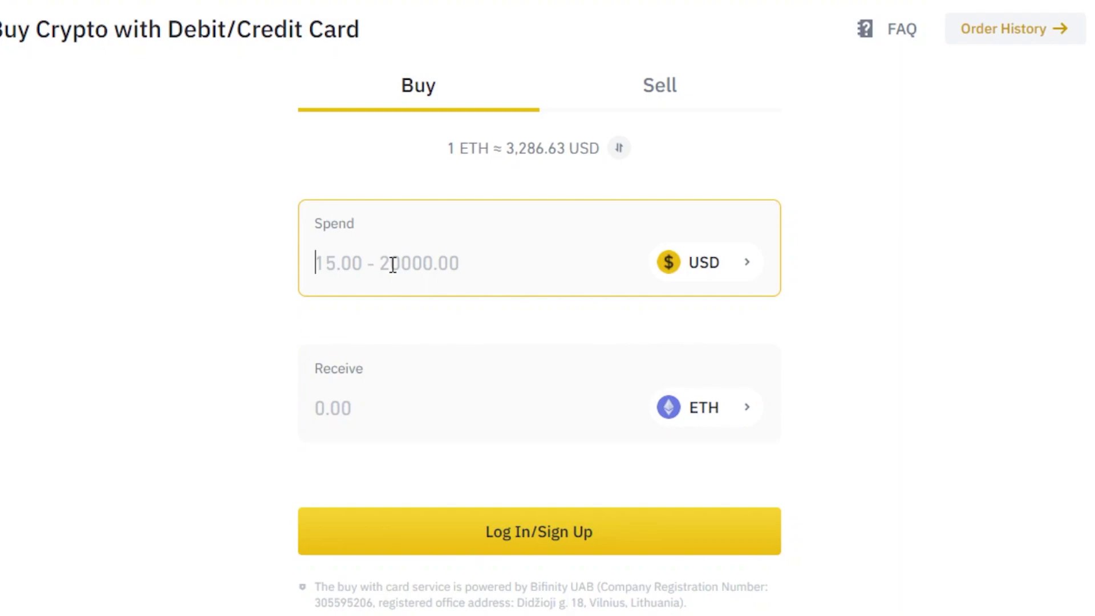
- Enter 1000 USD to spend and highlight the resulting 0.304 ETH receive amount
text(1000)
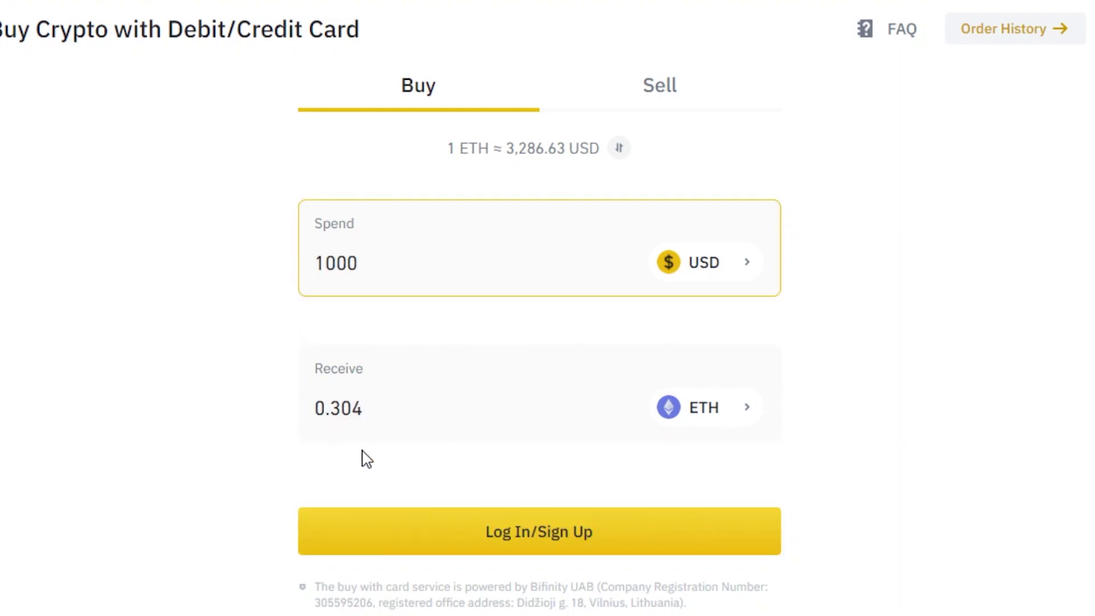
drag(316, 408, 455, 386)
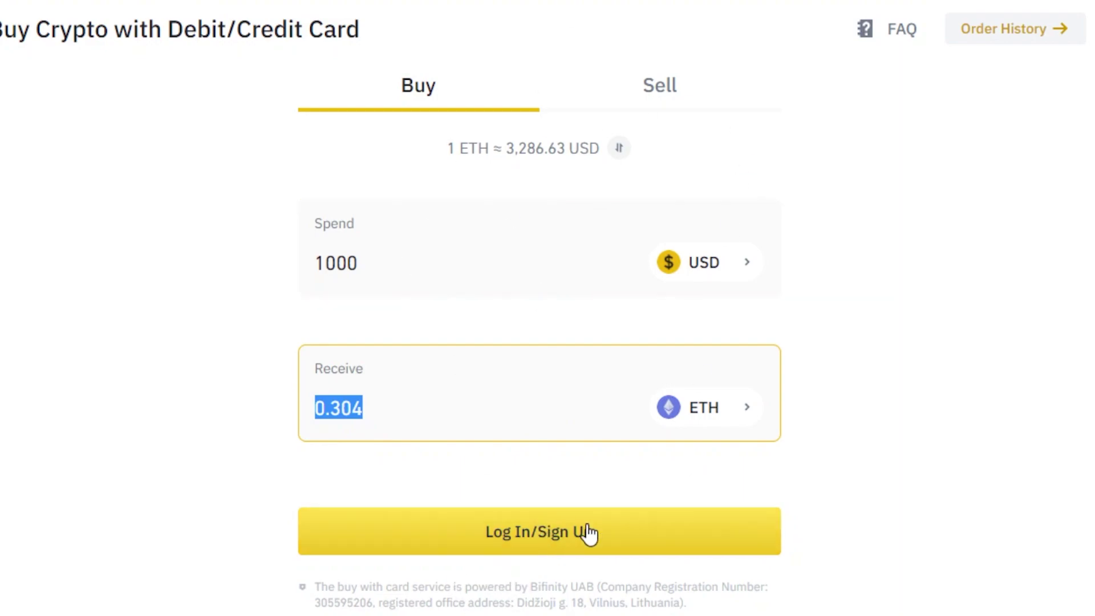
scroll(547, 309, down, 4)
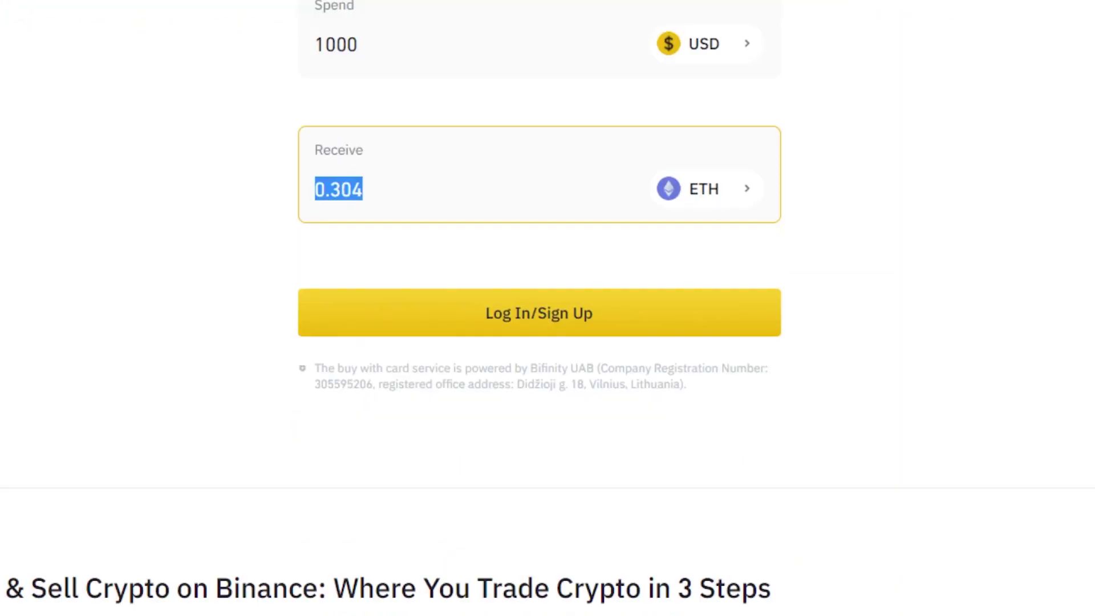
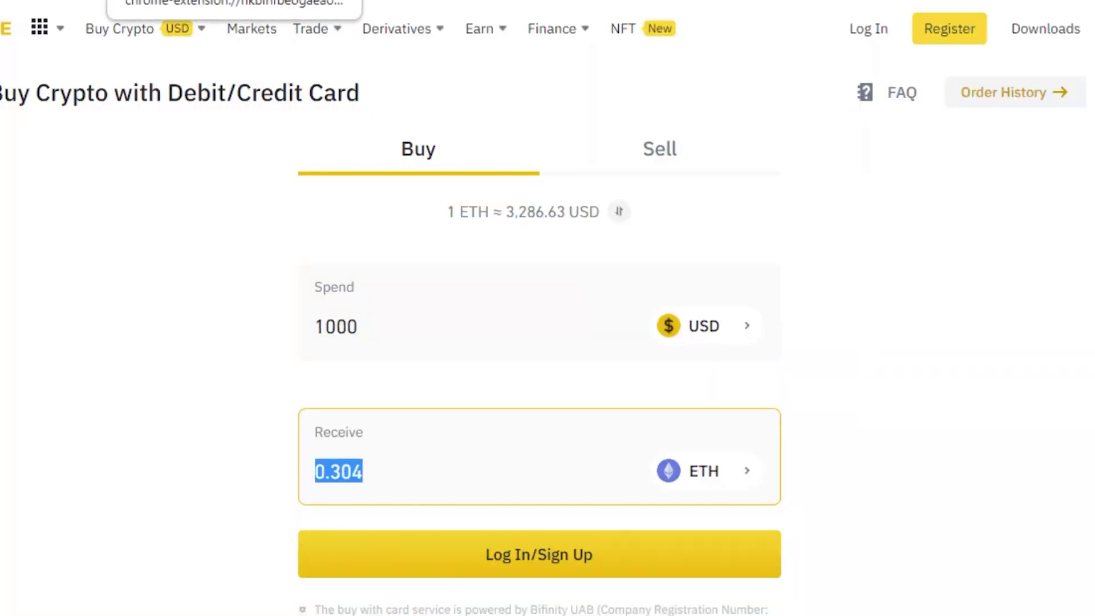
- Go to the Binance Pay page from the Finance menu
mouse_move(564, 33)
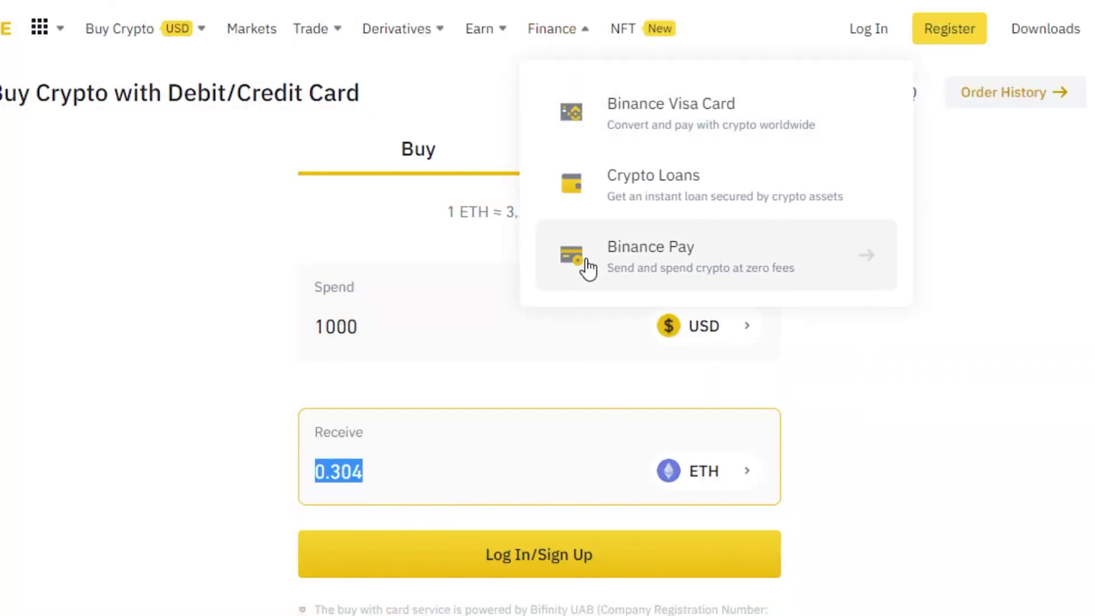
click(707, 278)
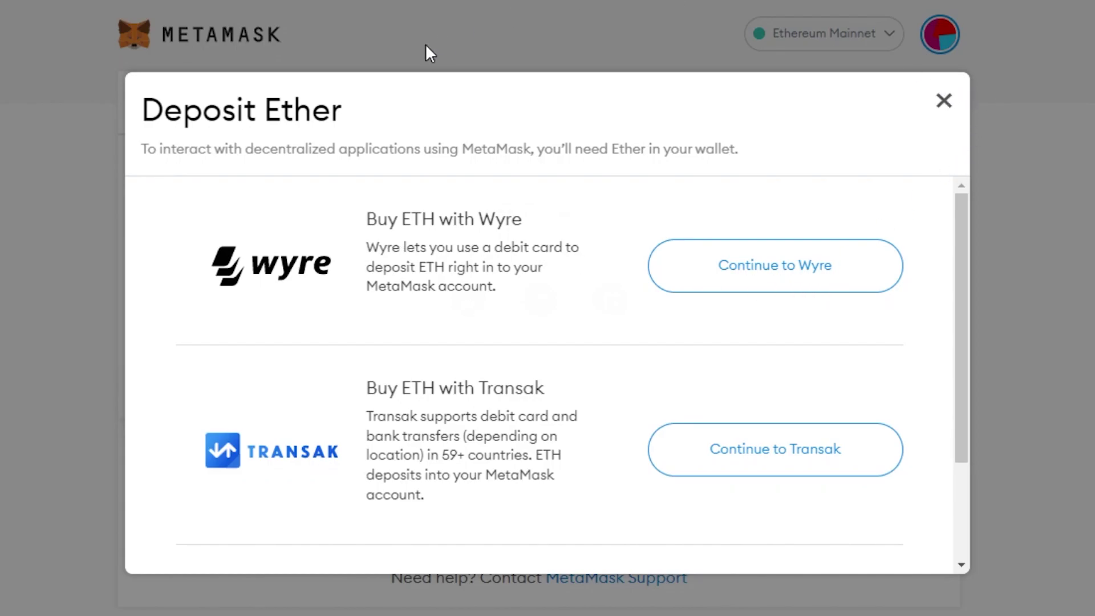
- Close MetaMask's Deposit Ether dialog to return to the Account 1 overview
click(944, 105)
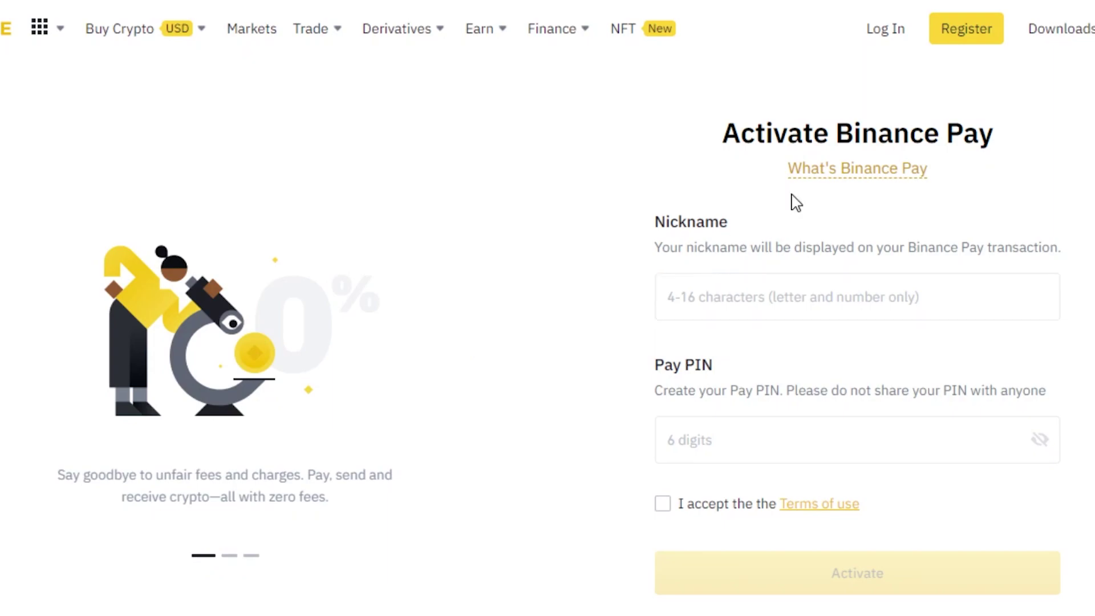
- Fill the Binance Pay nickname from the saved autofill suggestion, then focus the Pay PIN field
mouse_move(838, 171)
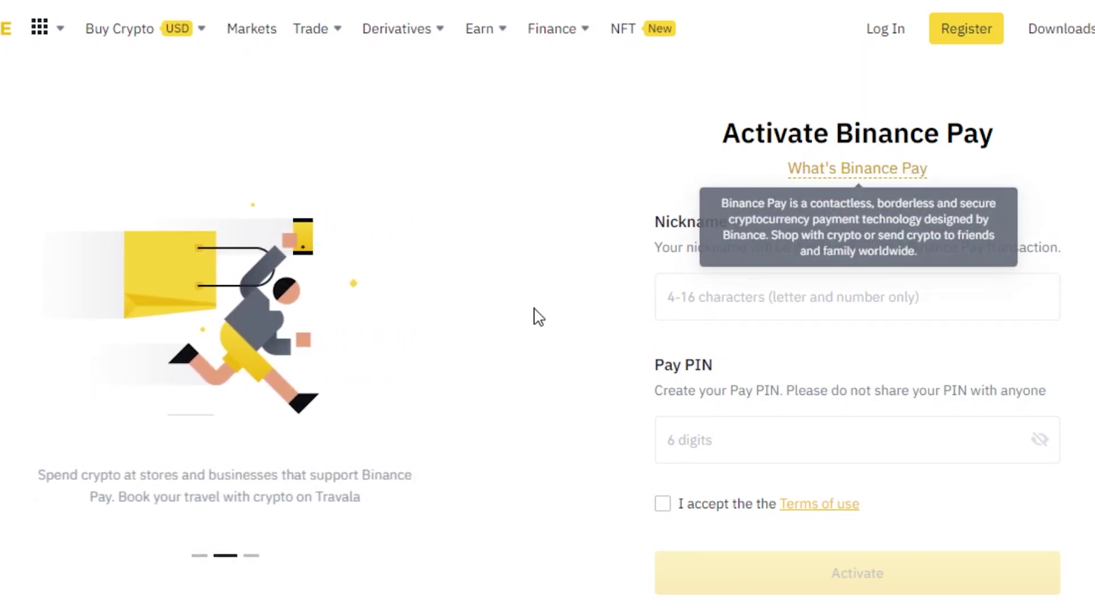
click(740, 312)
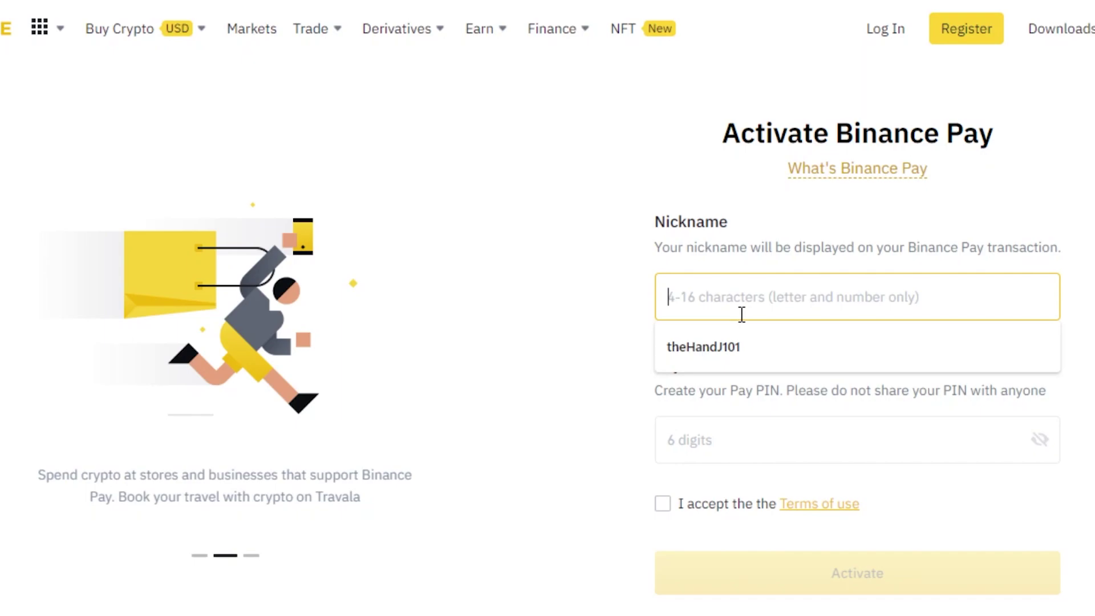
click(738, 346)
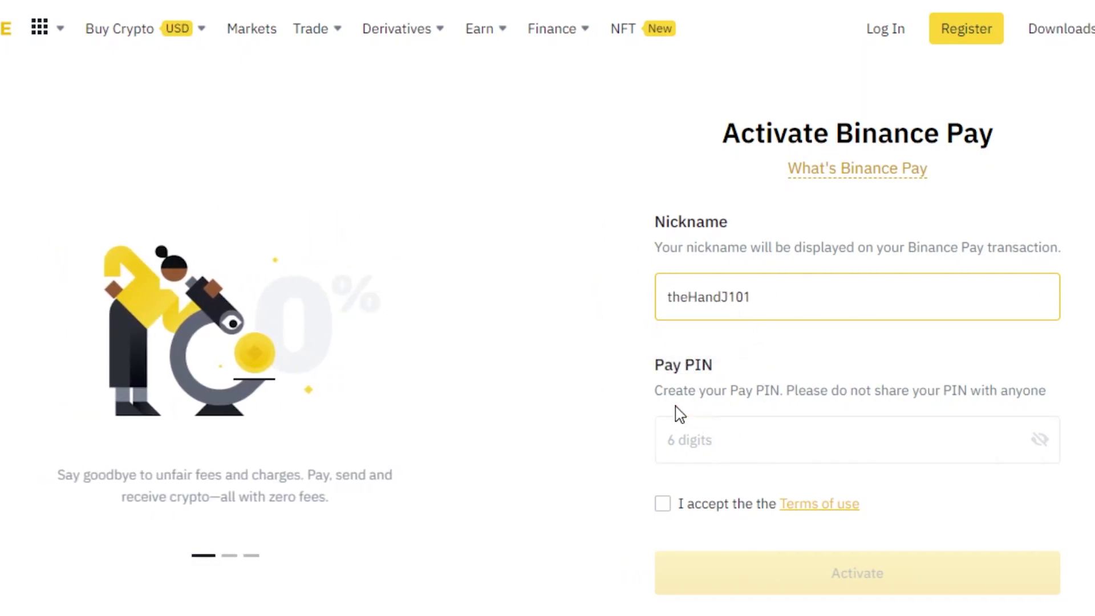
click(708, 442)
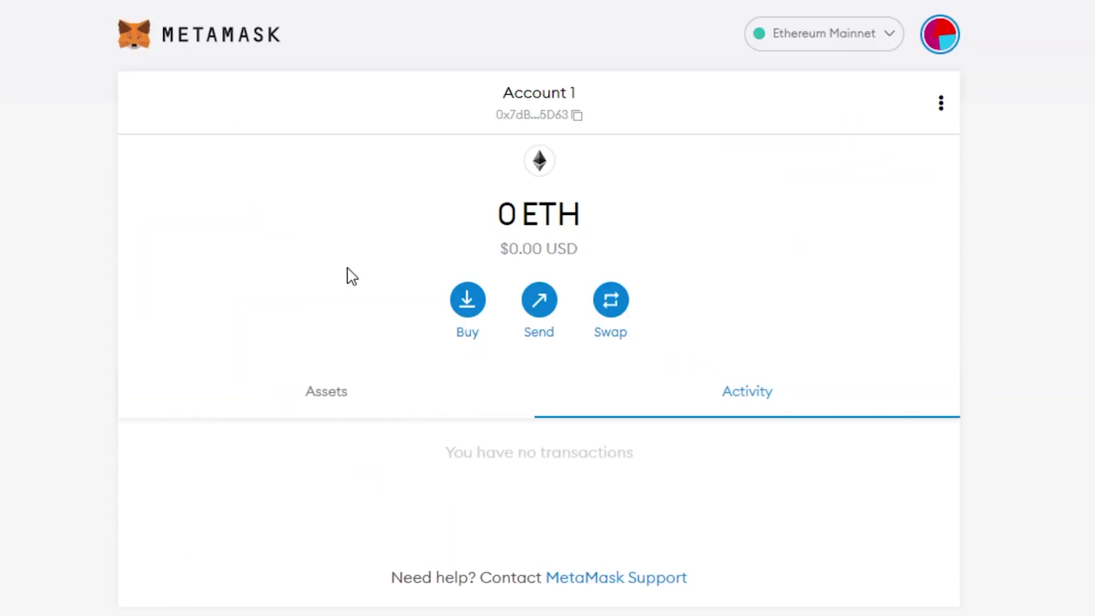
mouse_move(528, 222)
mouse_down()
mouse_move(625, 220)
mouse_move(530, 206)
mouse_up()
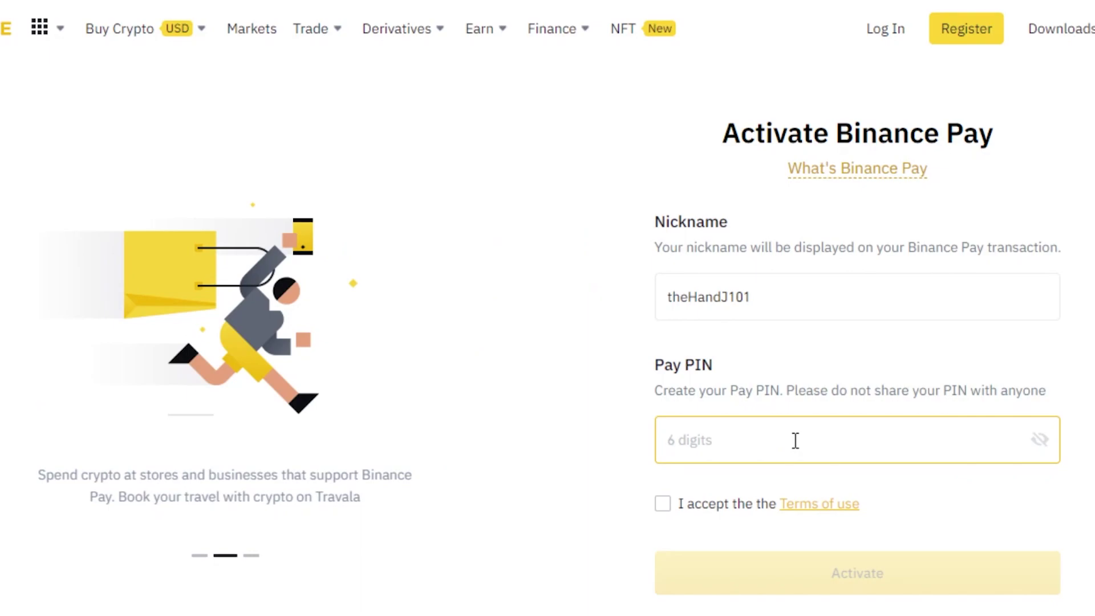
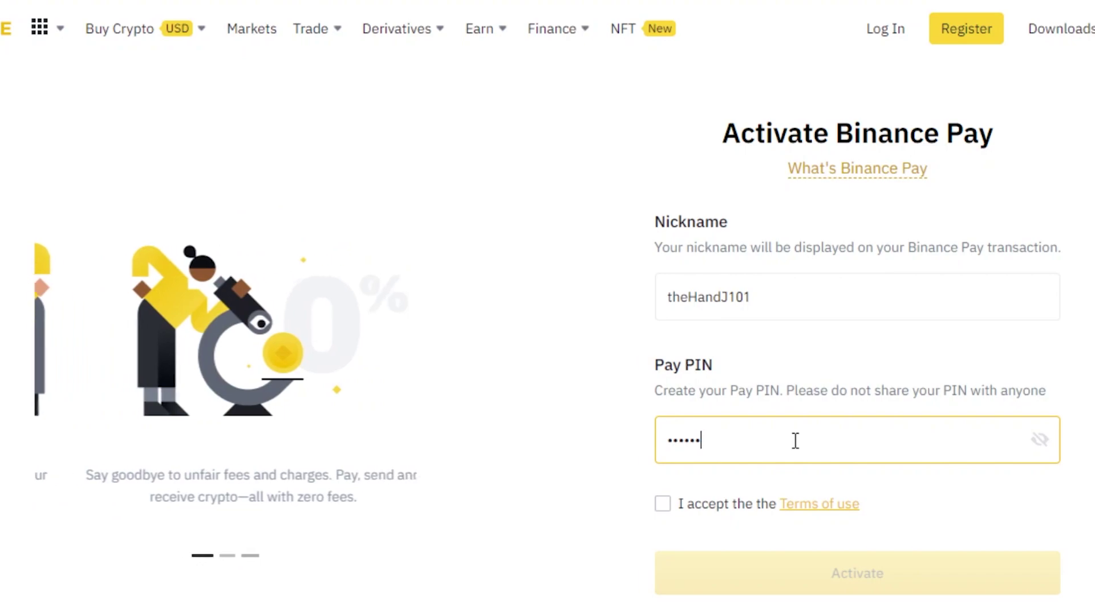
- Enter the six-digit Pay PIN and accept the Terms of use
click(661, 504)
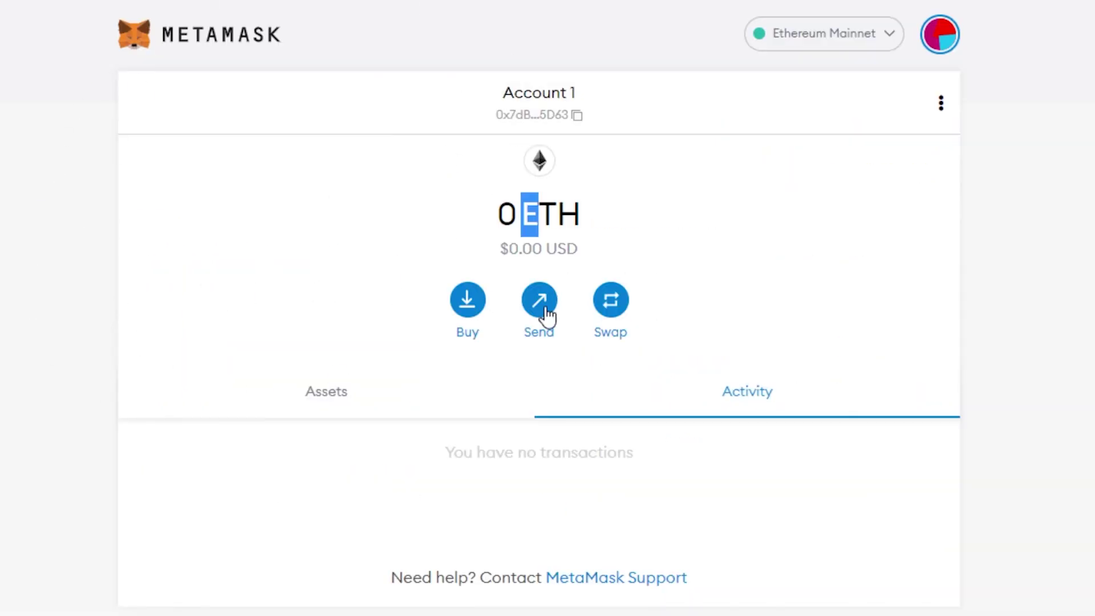
- Start a MetaMask swap of 0.3 ETH, leaving the target token unselected
click(843, 271)
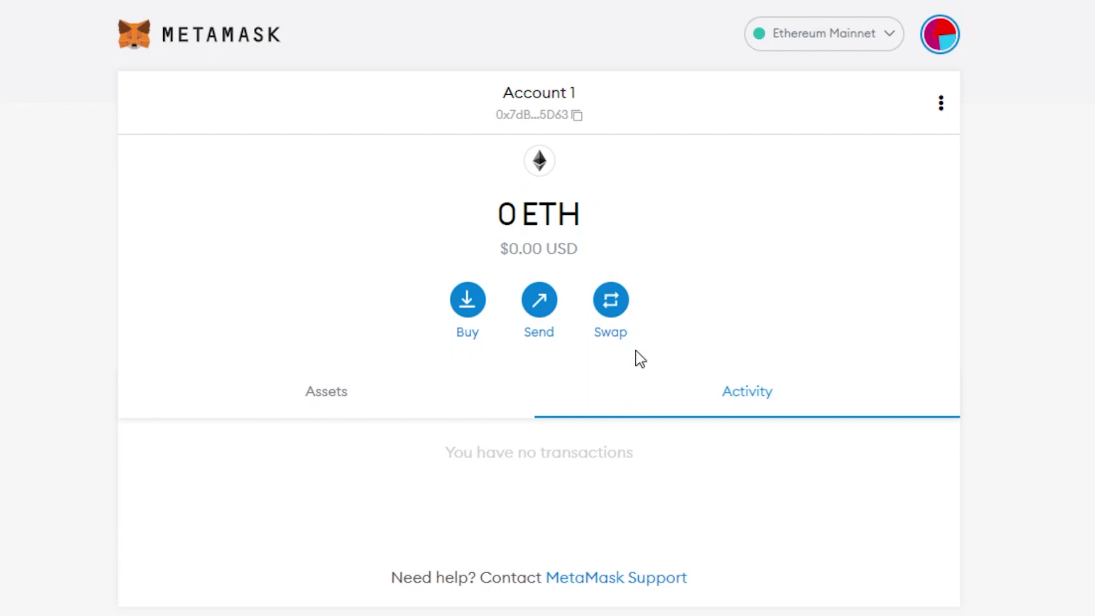
click(616, 309)
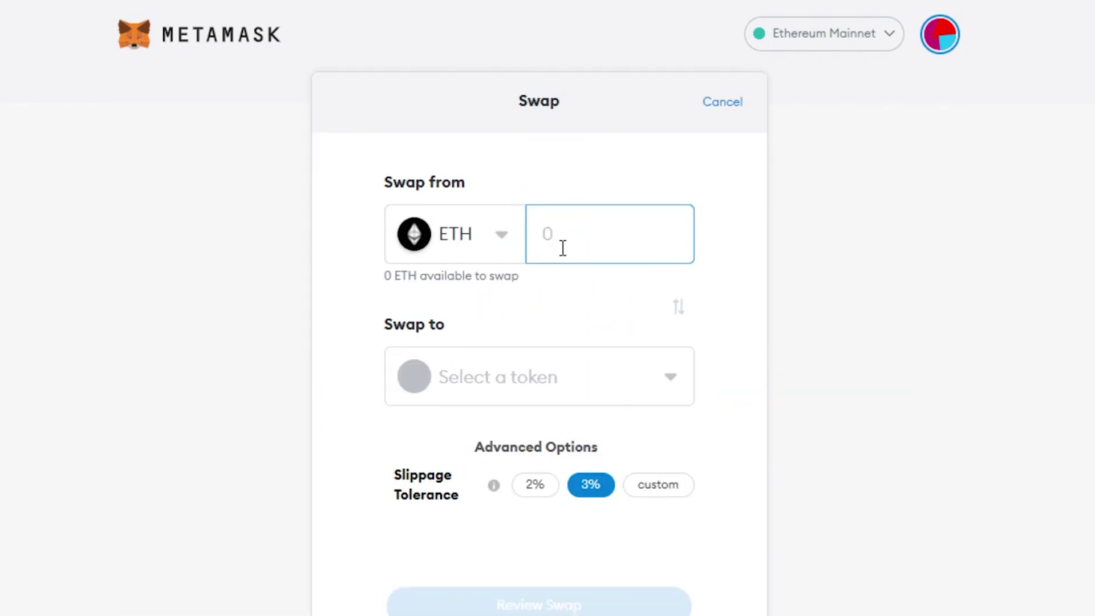
text(0.3)
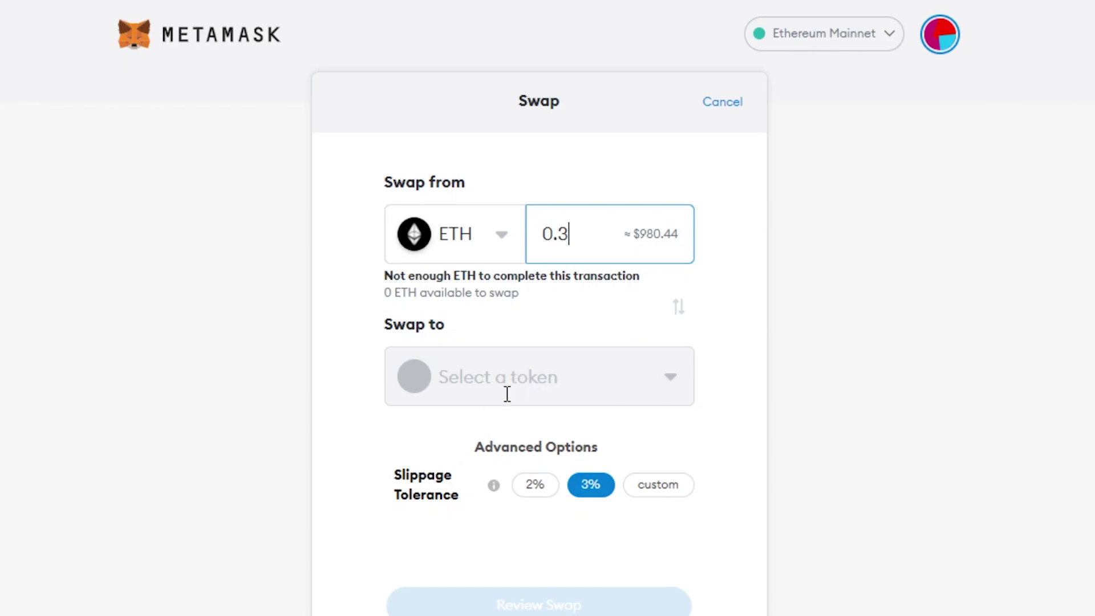
click(556, 396)
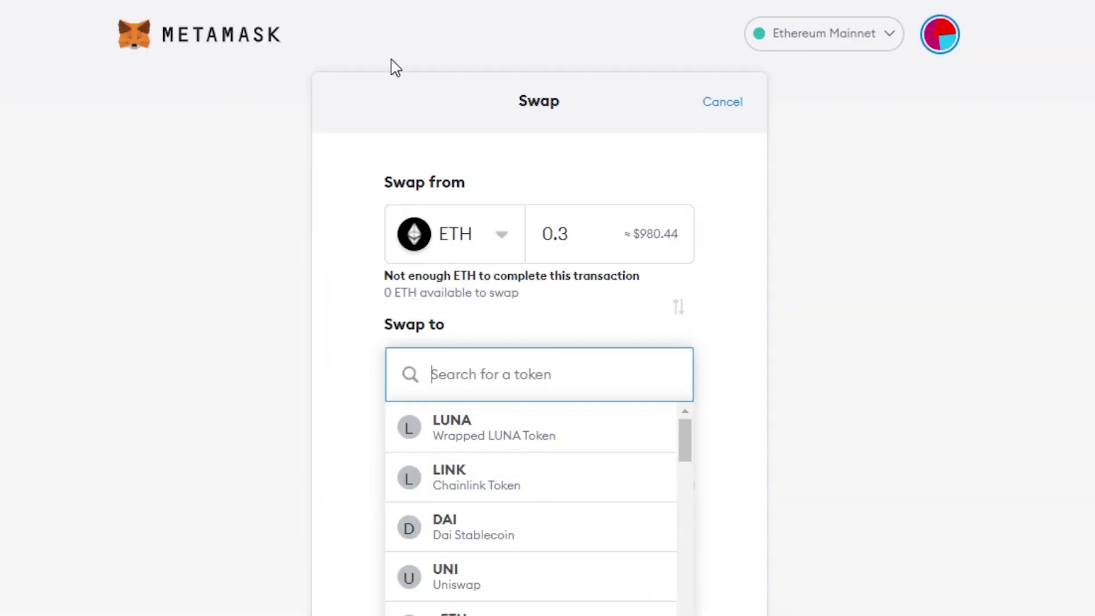
click(176, 67)
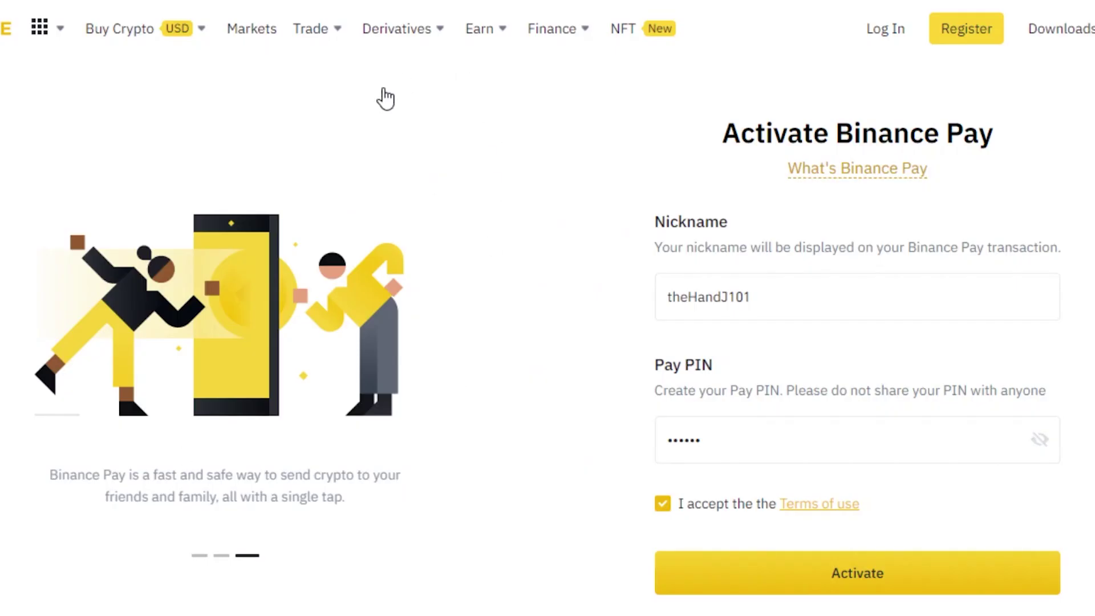
mouse_move(397, 28)
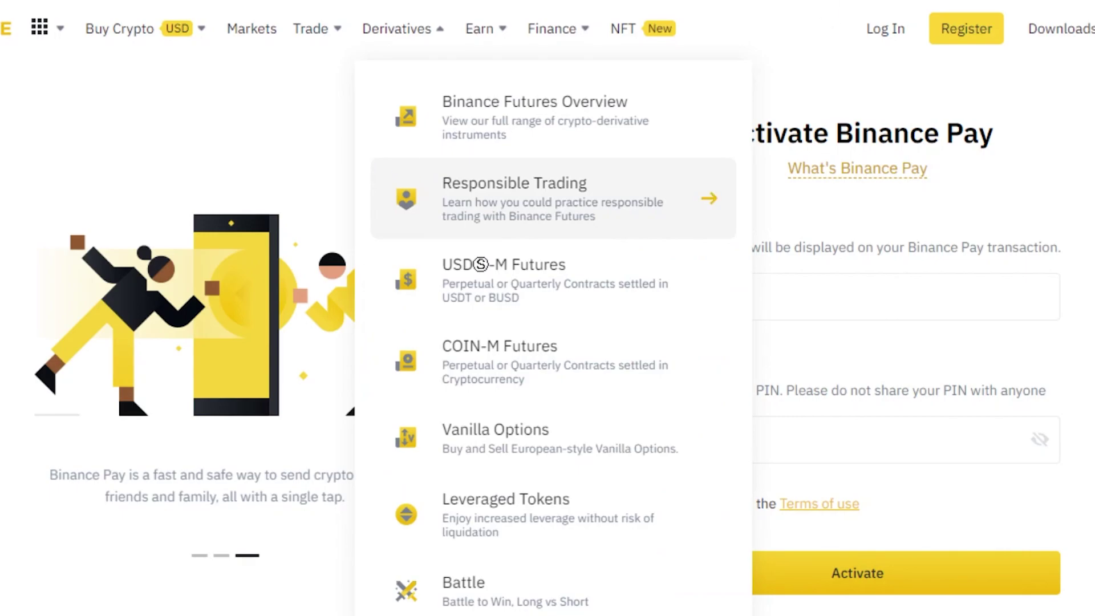